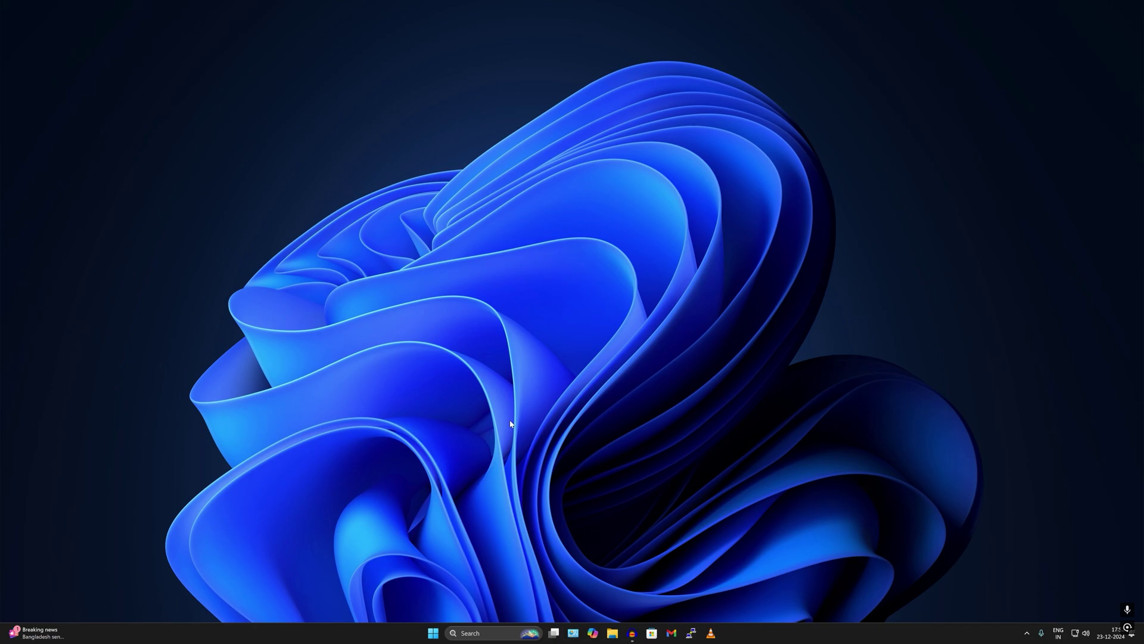
Launch gpedit.msc from Start, then centre and enlarge the editor window with a wider policy tree.
click(434, 635)
text(gpedit.msc)
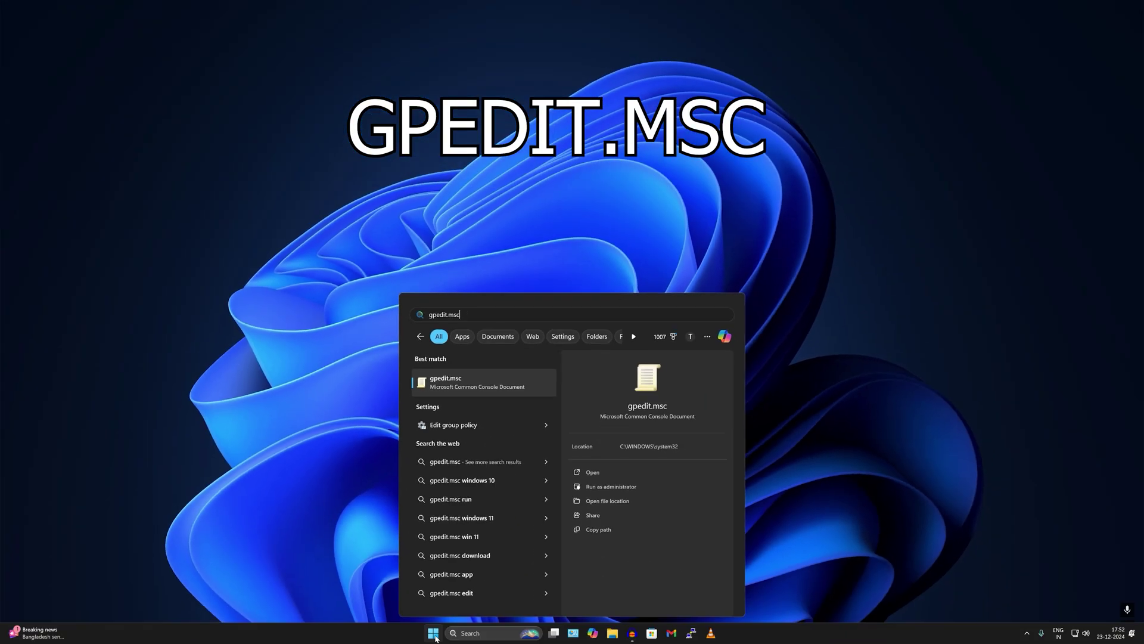
key(Return)
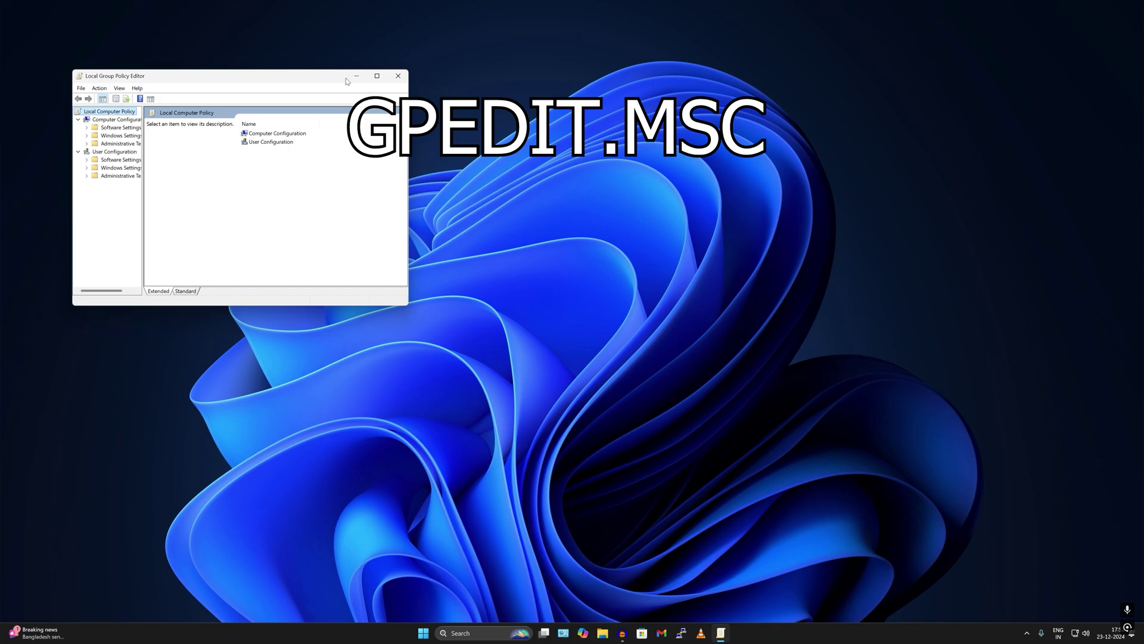
drag(304, 77, 523, 101)
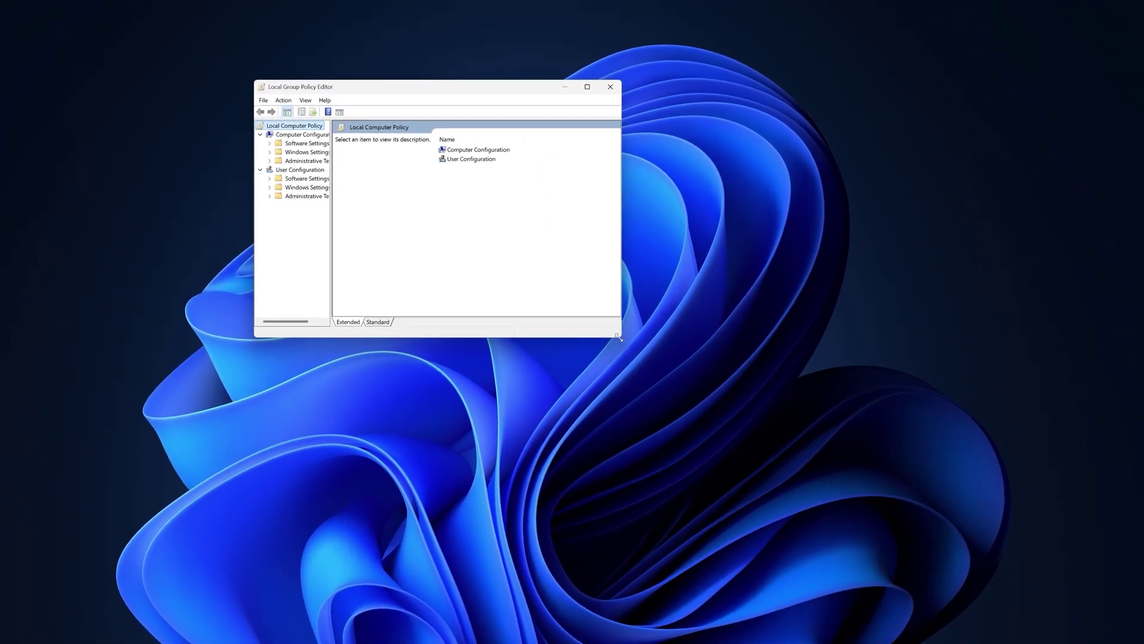
drag(619, 337, 888, 501)
drag(327, 227, 443, 227)
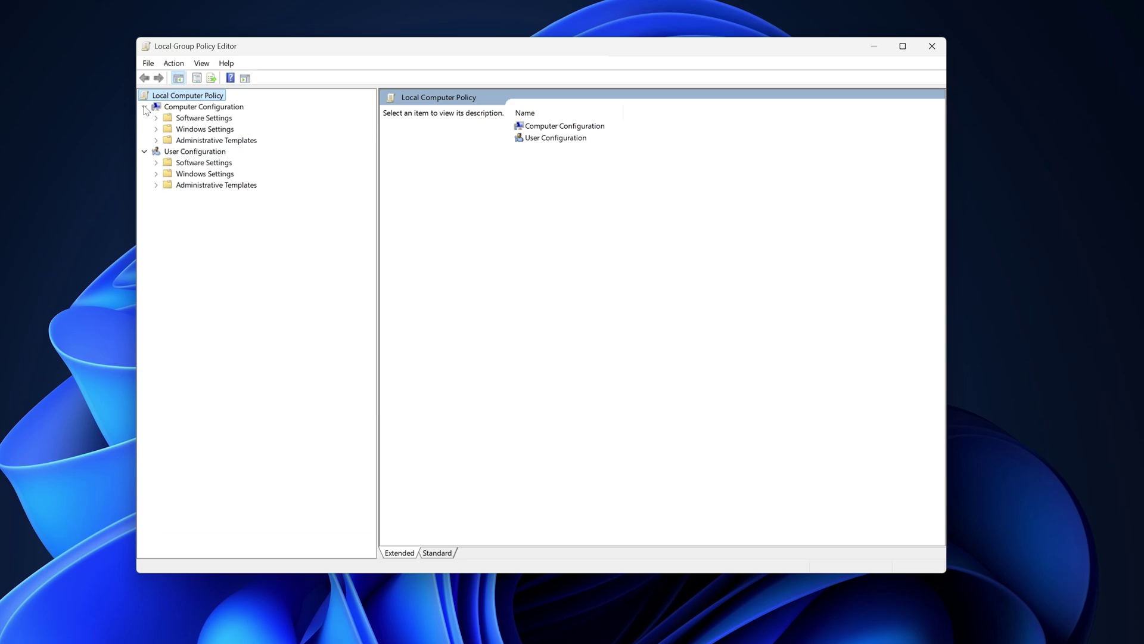
Expand Administrative Templates > Network and select QoS Packet Scheduler.
click(156, 140)
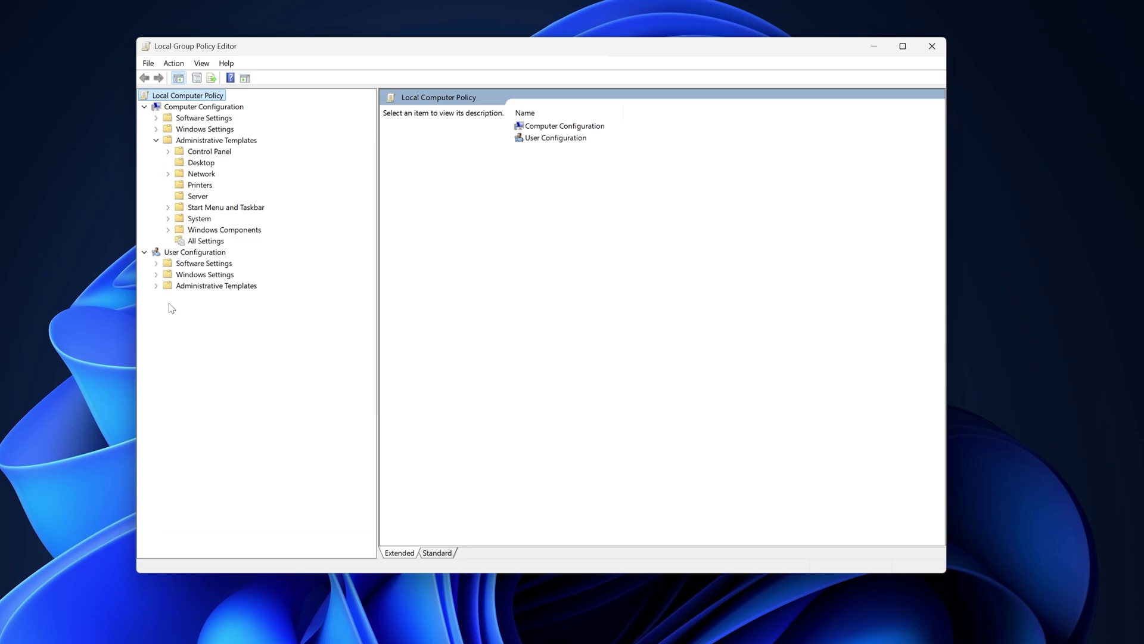
click(168, 174)
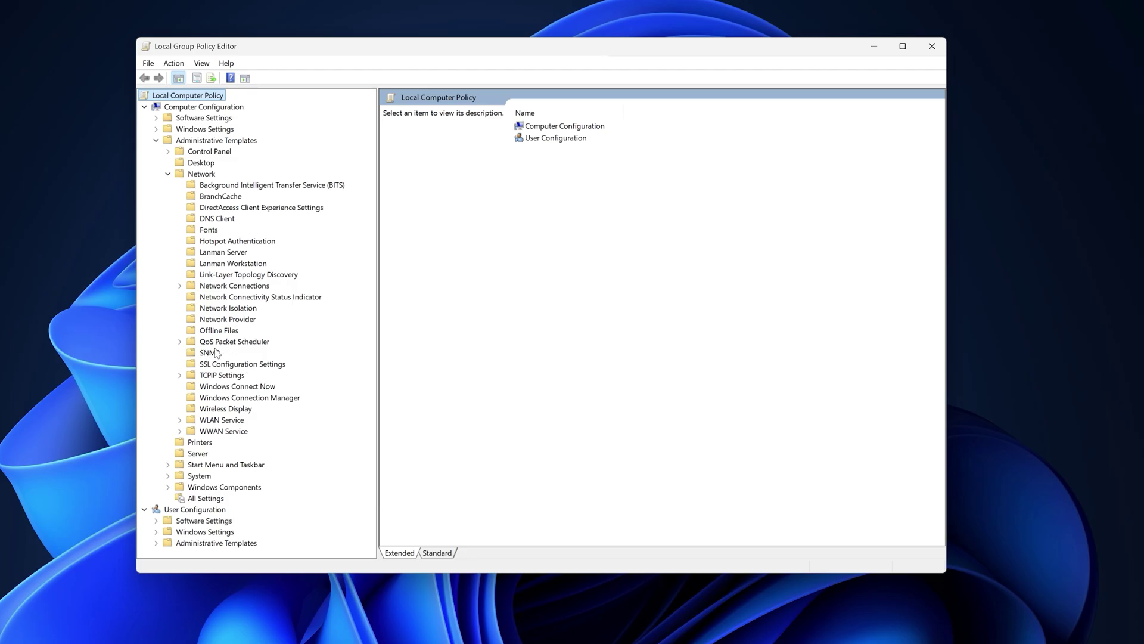
click(249, 345)
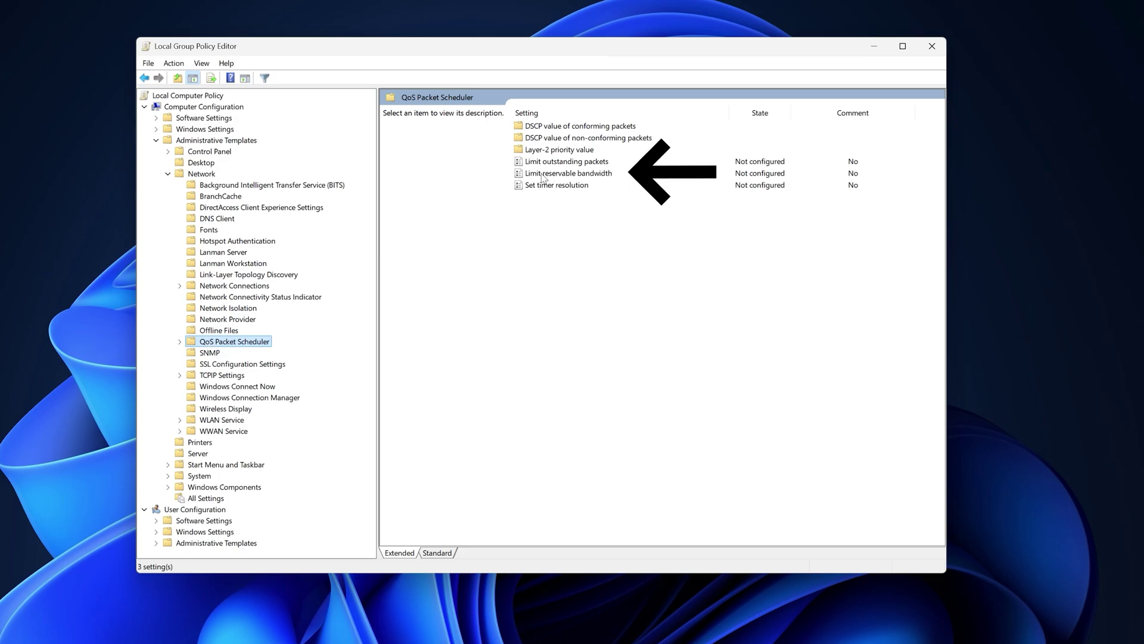
Enable Limit reservable bandwidth with a 0% bandwidth limit, applying and confirming it.
double_click(578, 174)
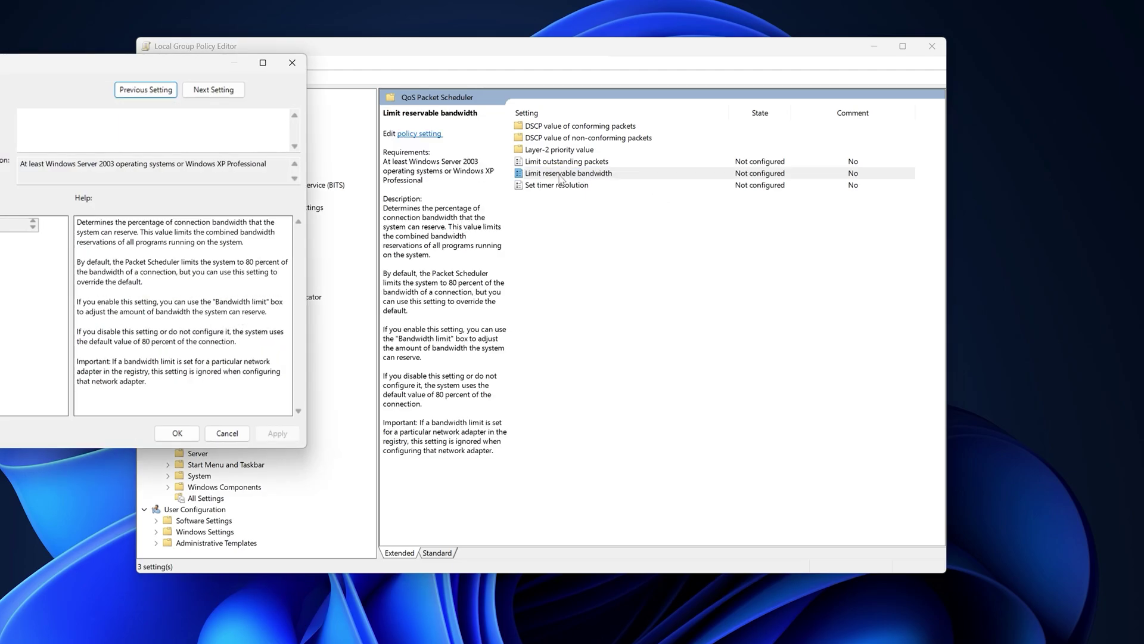
drag(148, 62, 567, 124)
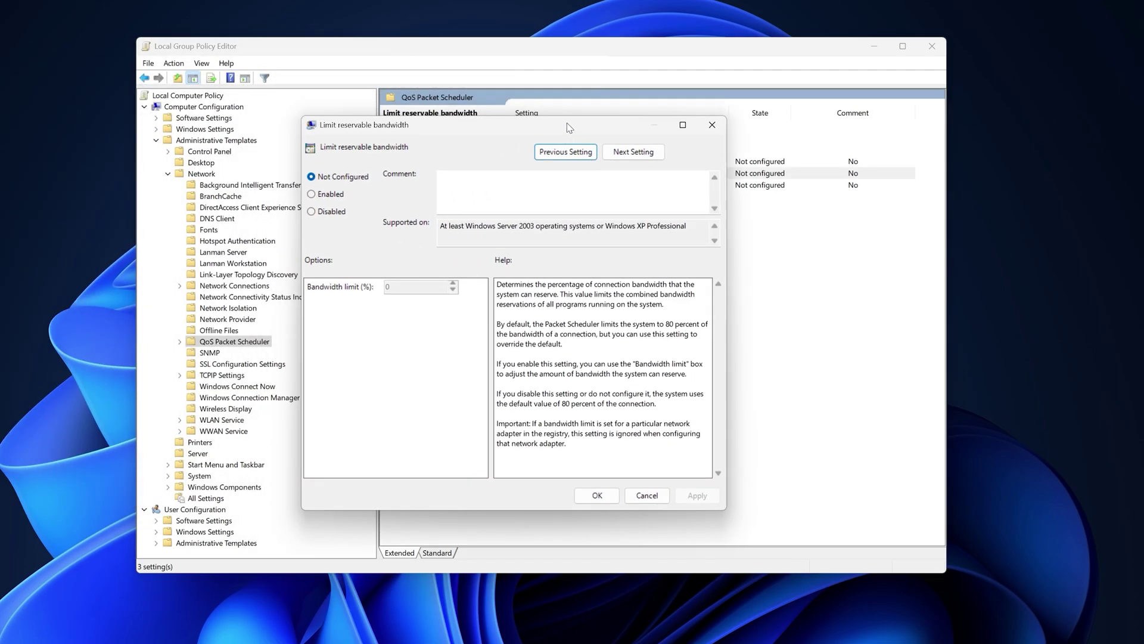
click(332, 194)
double_click(390, 287)
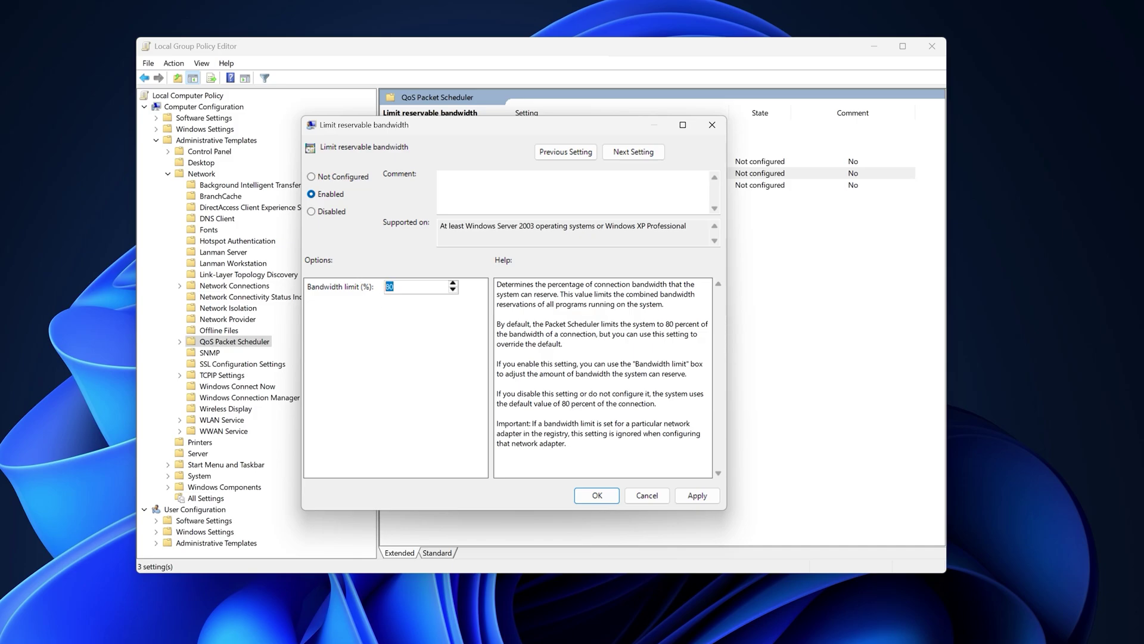
text(0)
click(341, 217)
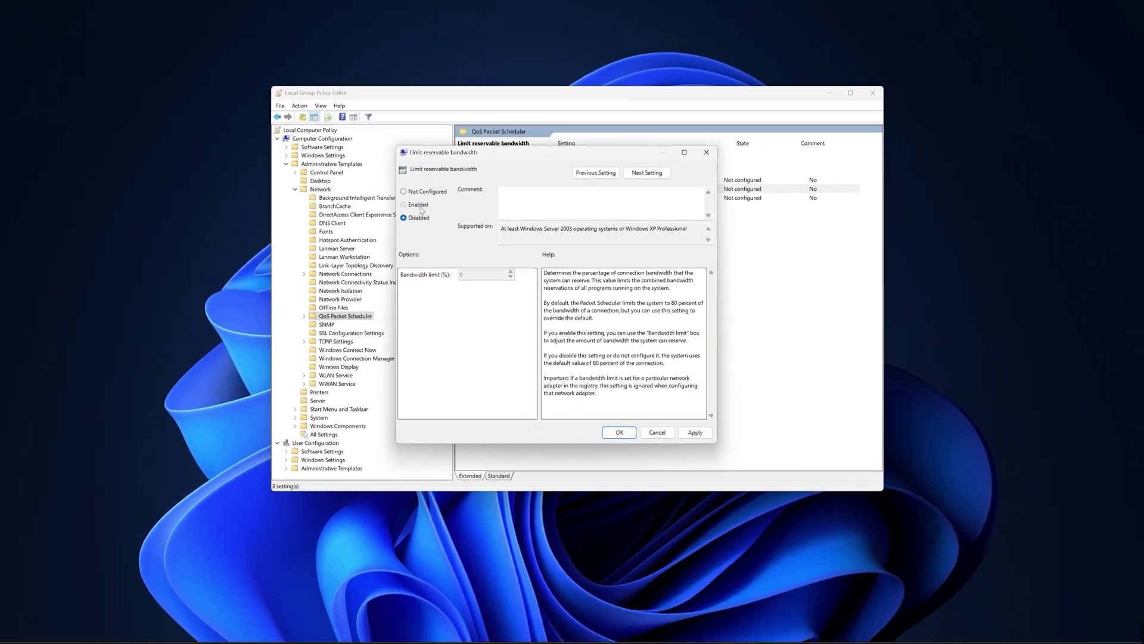
click(419, 205)
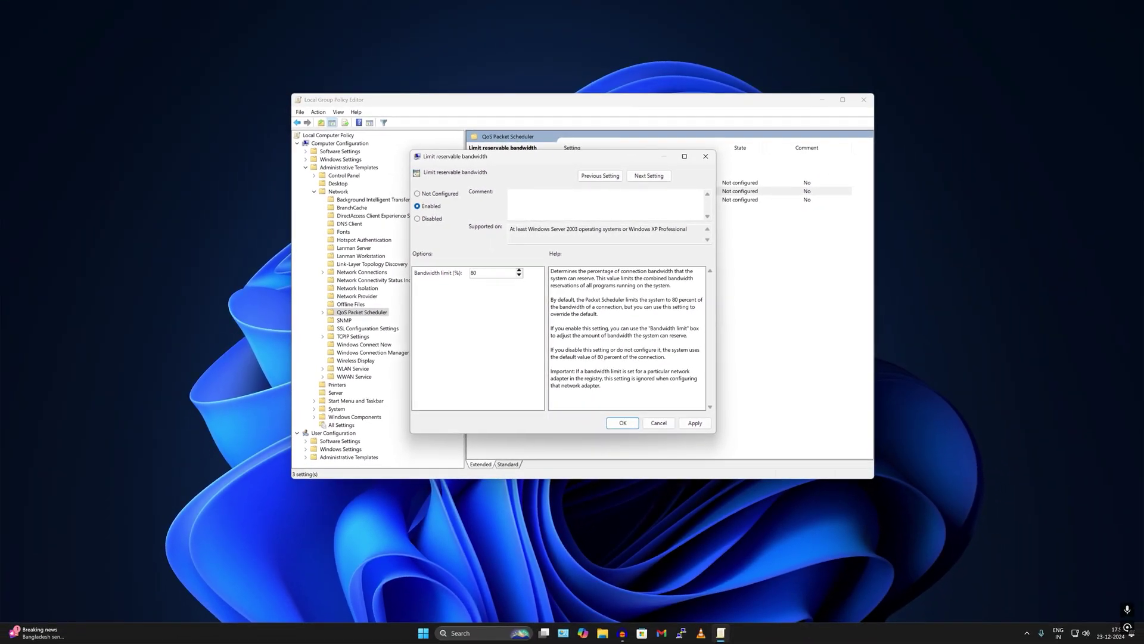
click(695, 424)
click(625, 425)
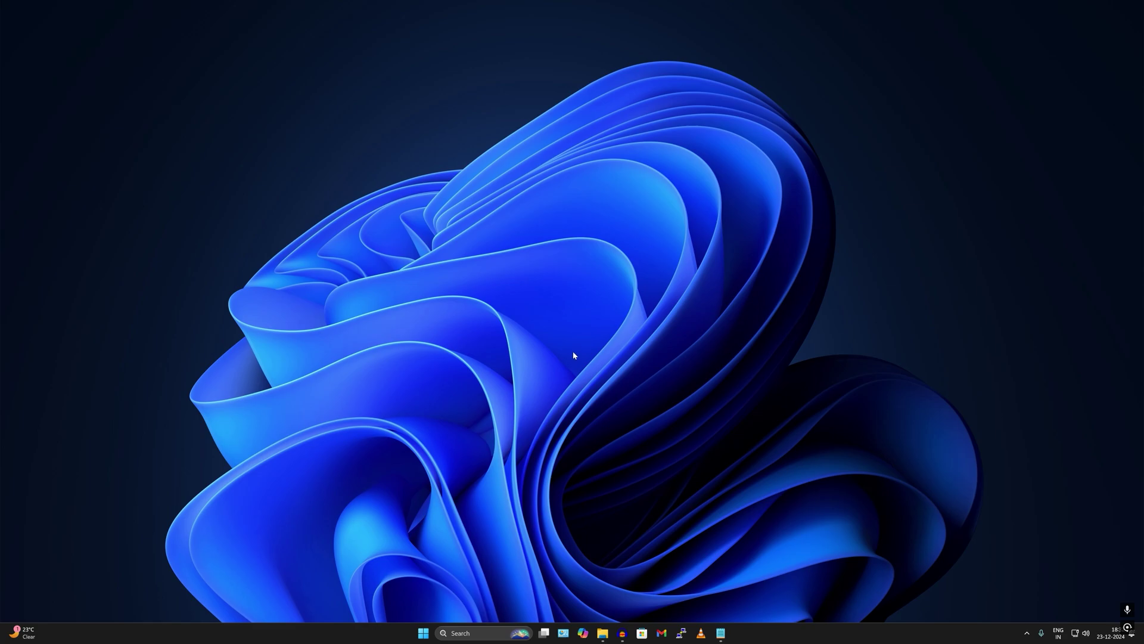
Go to Settings > Windows Update > Advanced options > Delivery Optimisation.
right_click(423, 633)
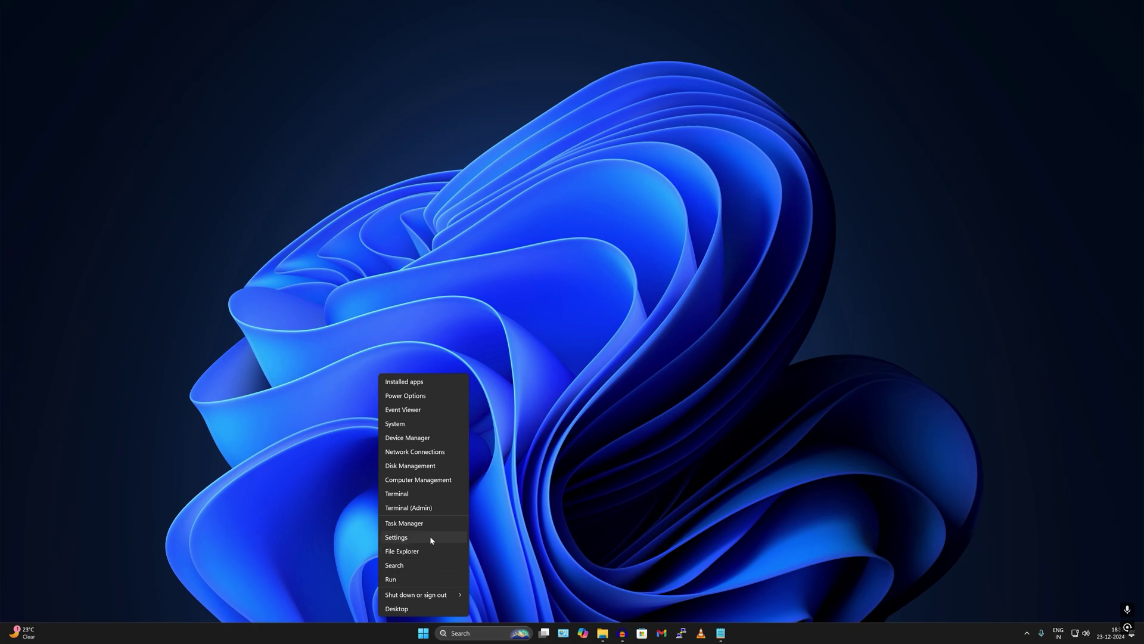
click(636, 484)
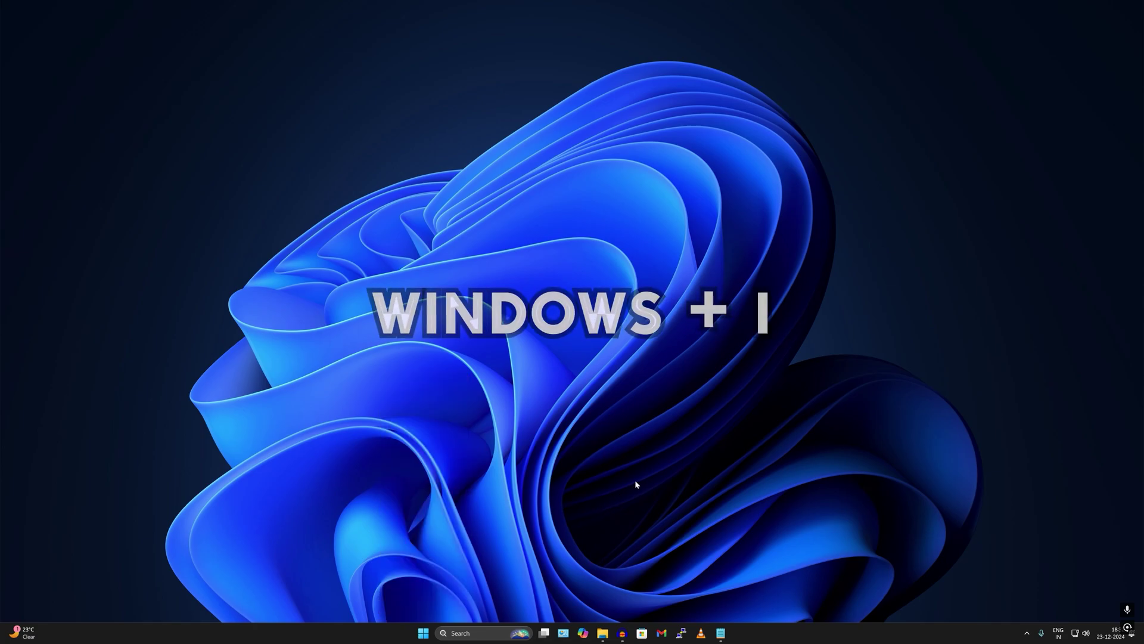
key(super+i)
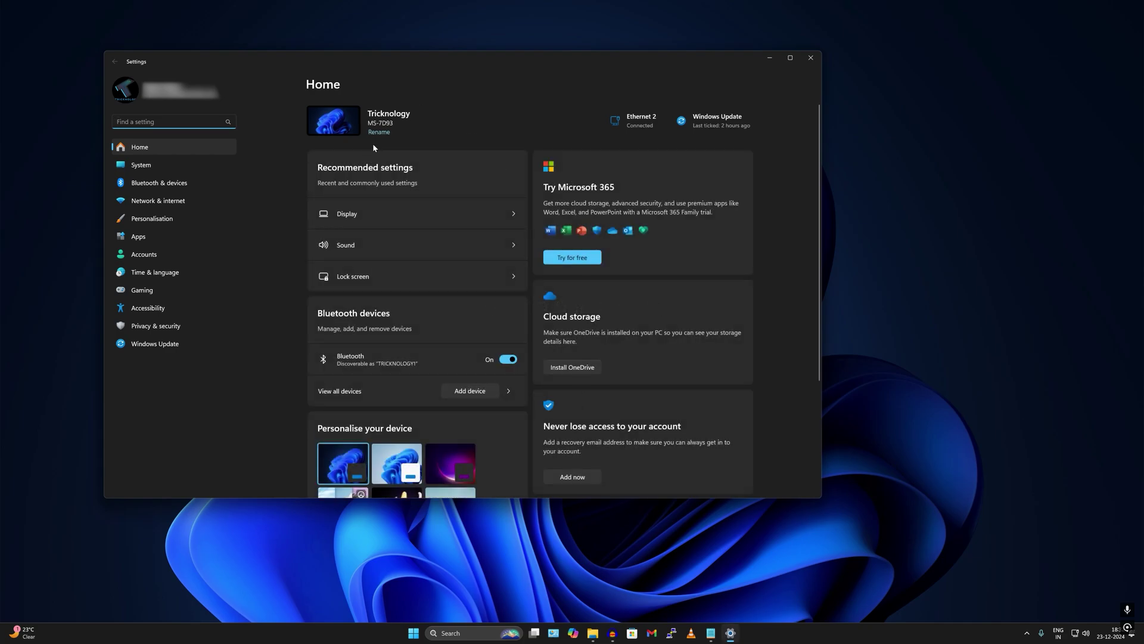
click(165, 346)
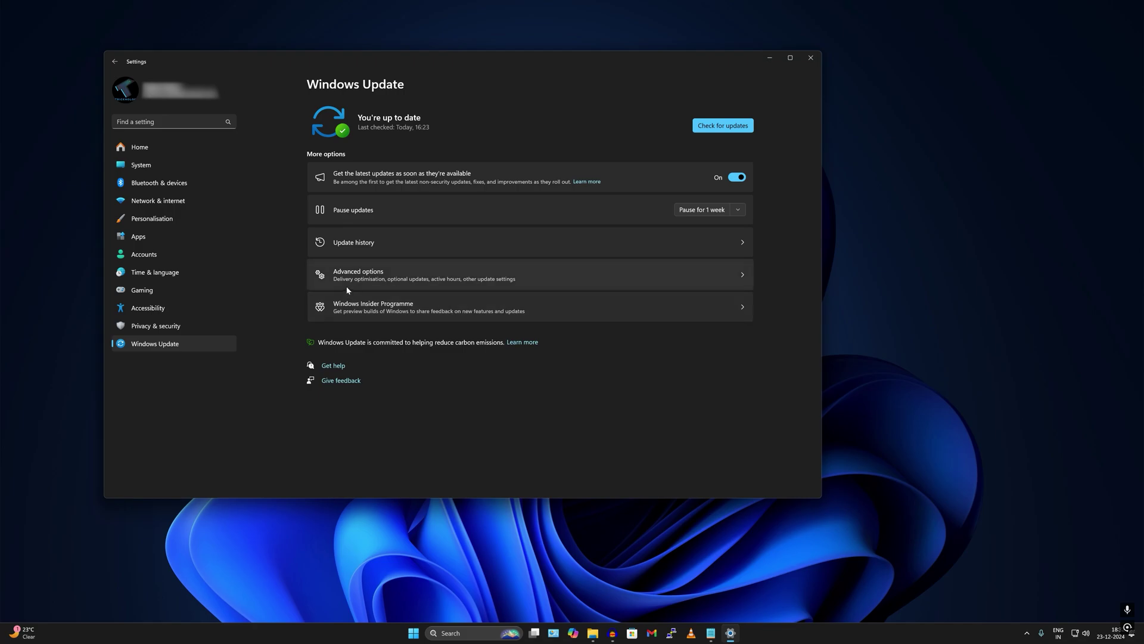
click(378, 280)
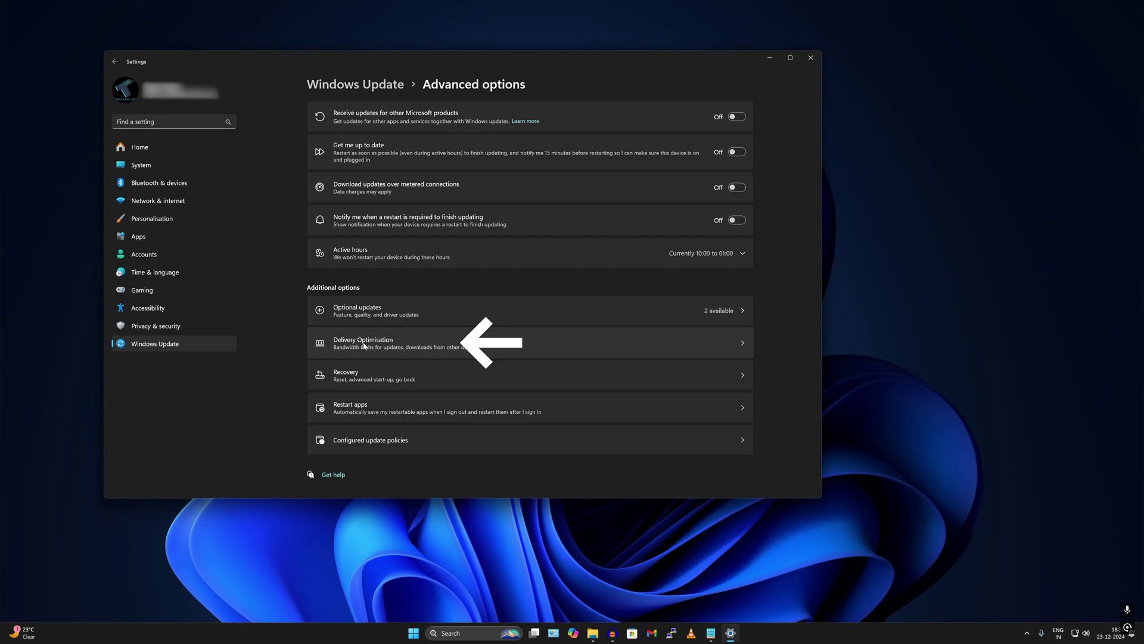
click(382, 345)
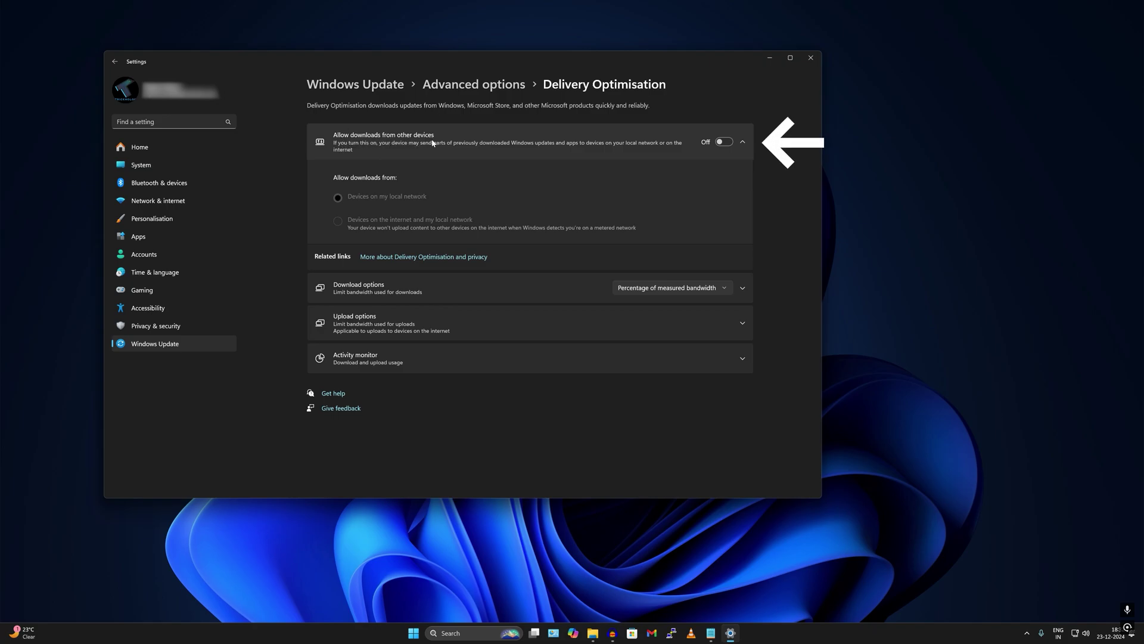
Turn on Allow downloads from other devices for devices on the internet and local network.
click(723, 142)
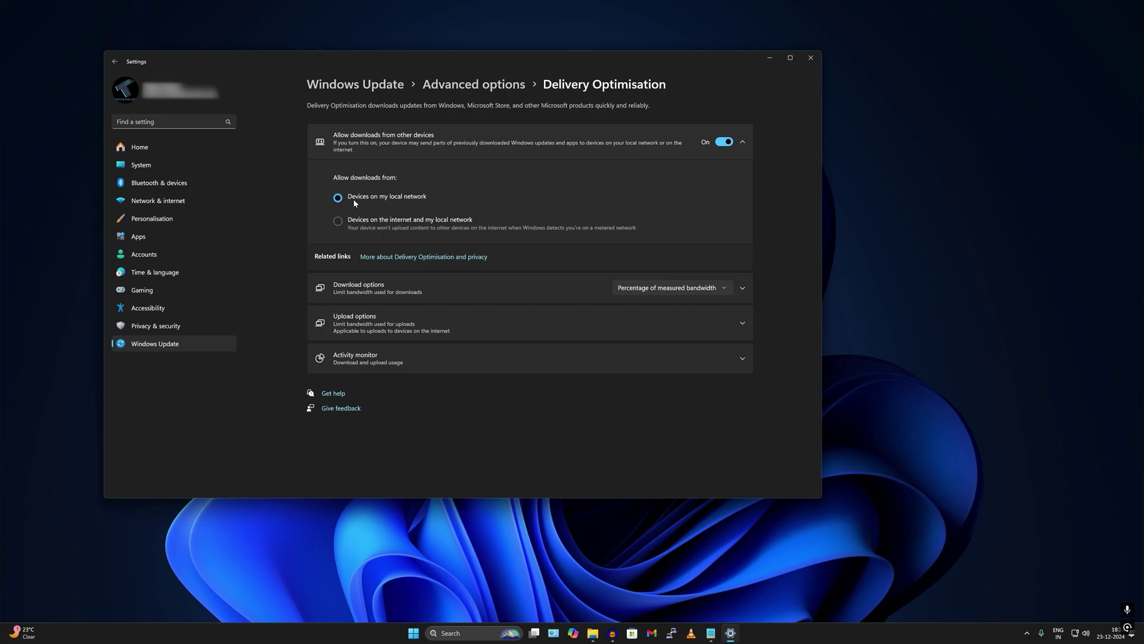
click(345, 222)
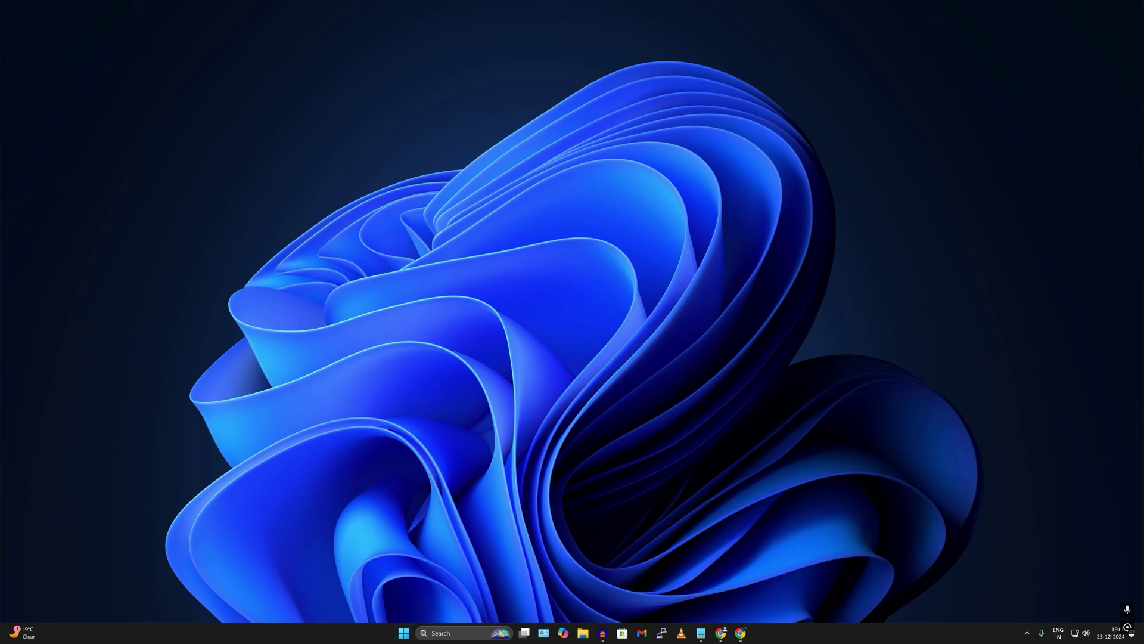
Launch services.msc and select WLAN AutoConfig near the bottom of the services list.
click(404, 633)
text(ser)
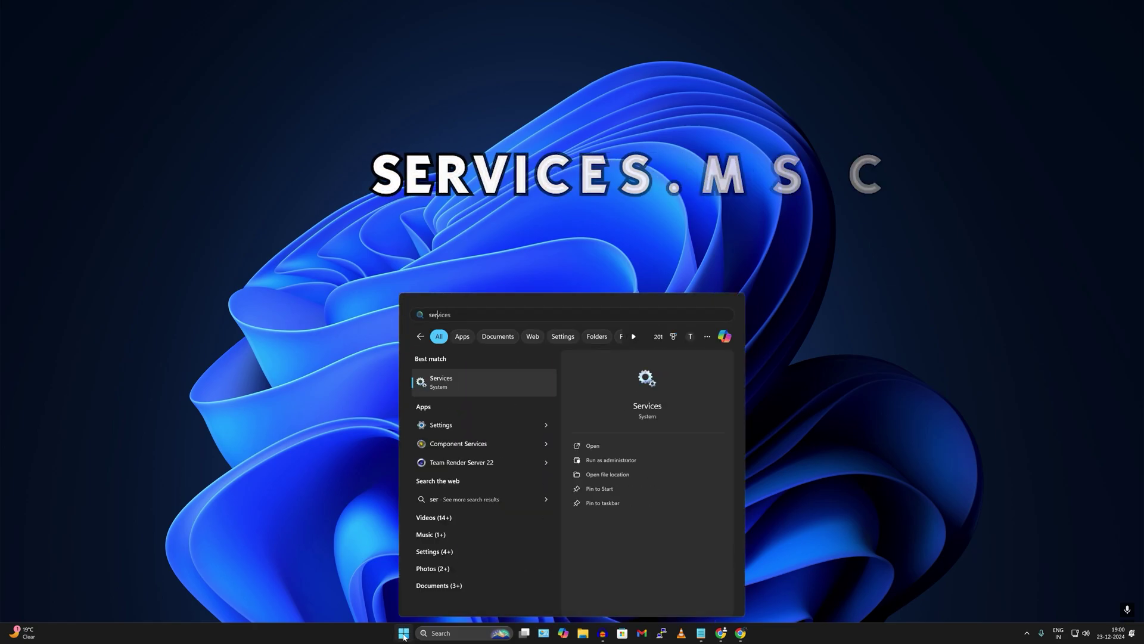
text(vices.msc)
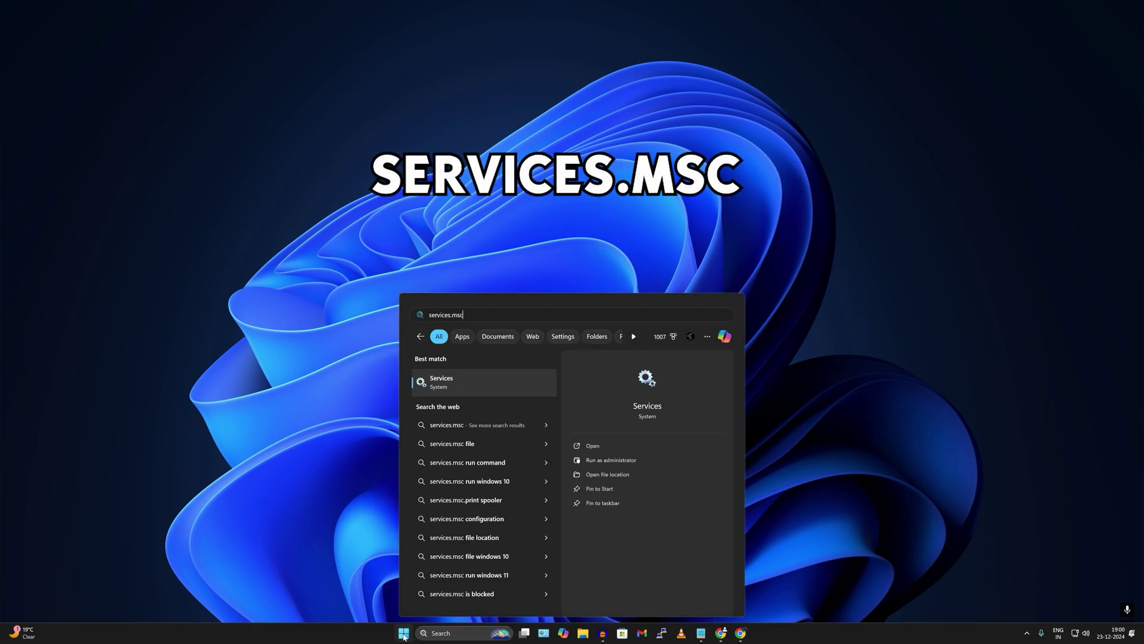
key(Return)
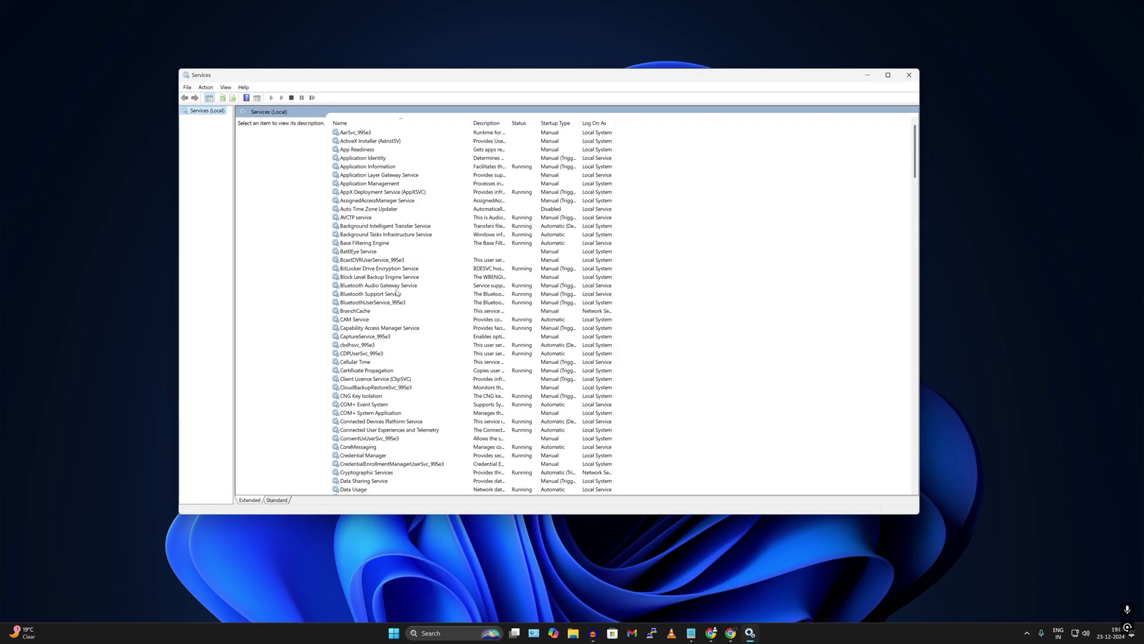
click(379, 277)
key(w)
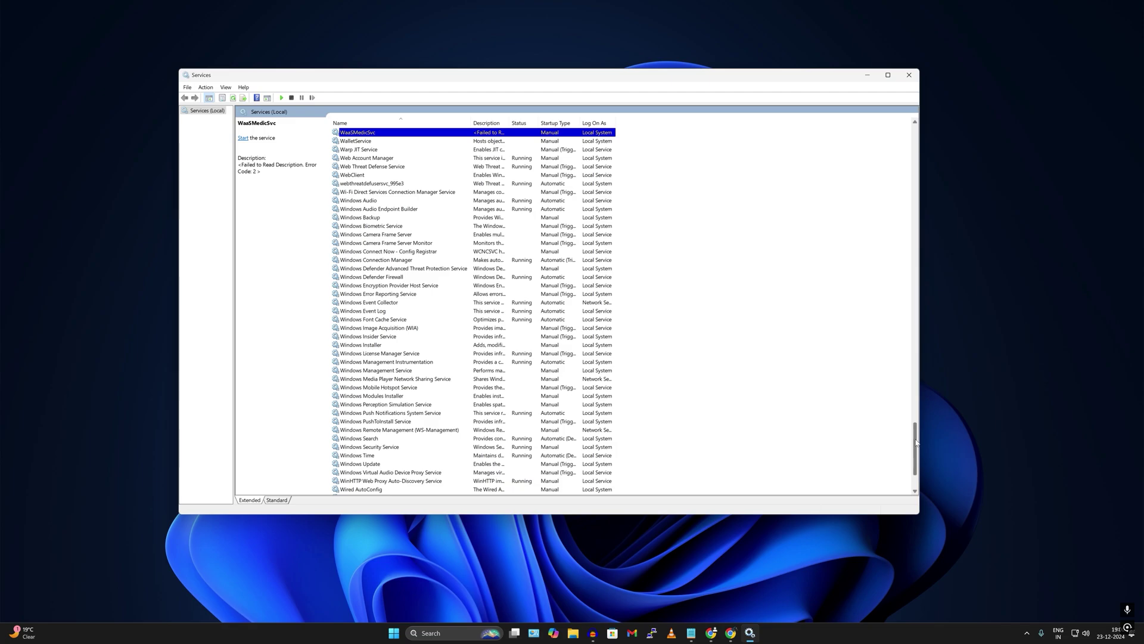
scroll(432, 412, down, 4)
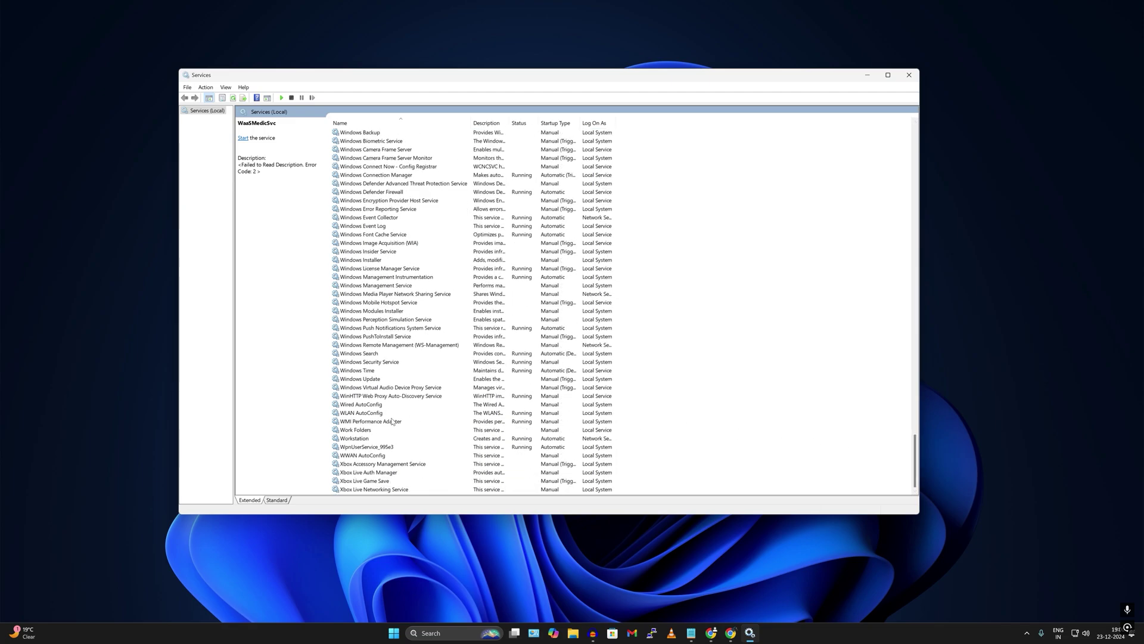
click(374, 456)
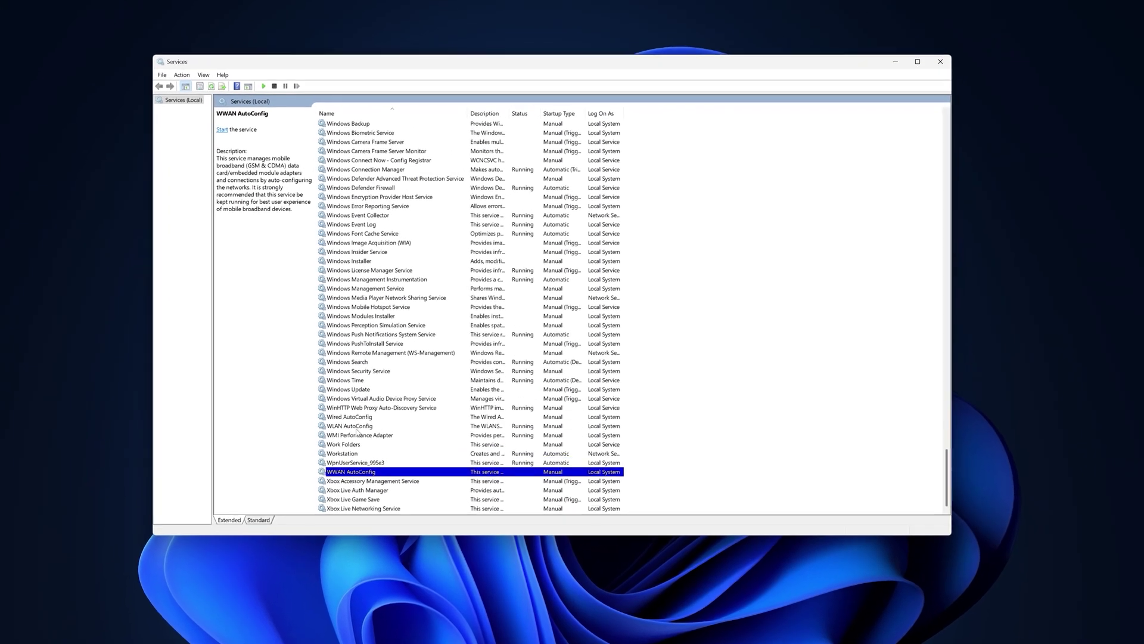
key(Up)
key(Up)
key(Up)
key(Up)
key(Up)
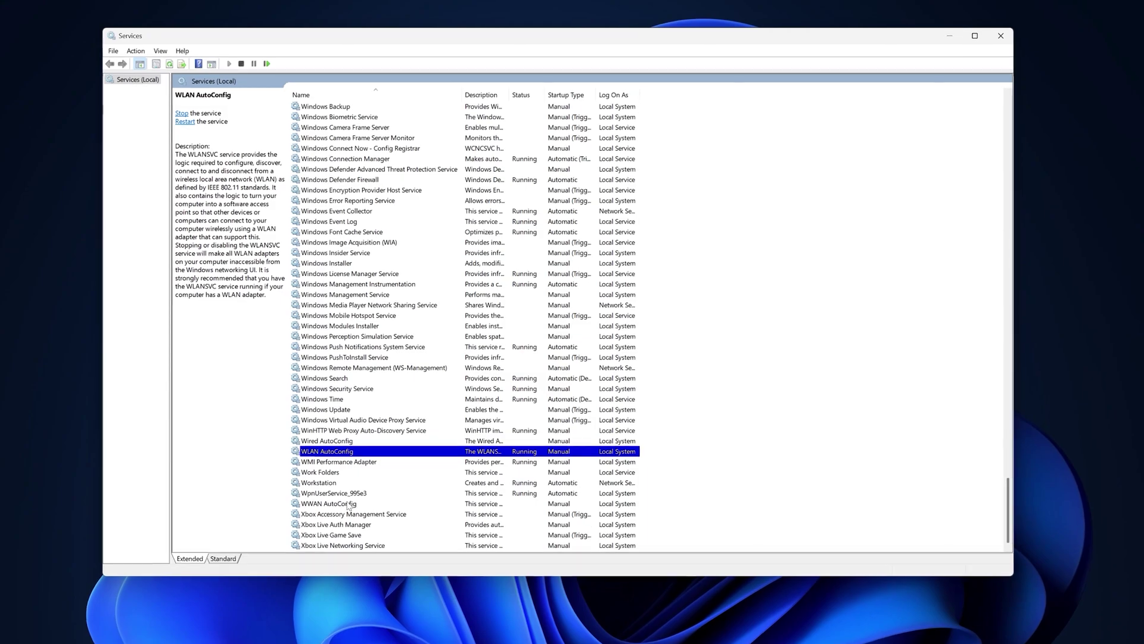
click(348, 503)
Set WLAN AutoConfig's startup type to Automatic in its Properties and apply it.
right_click(347, 452)
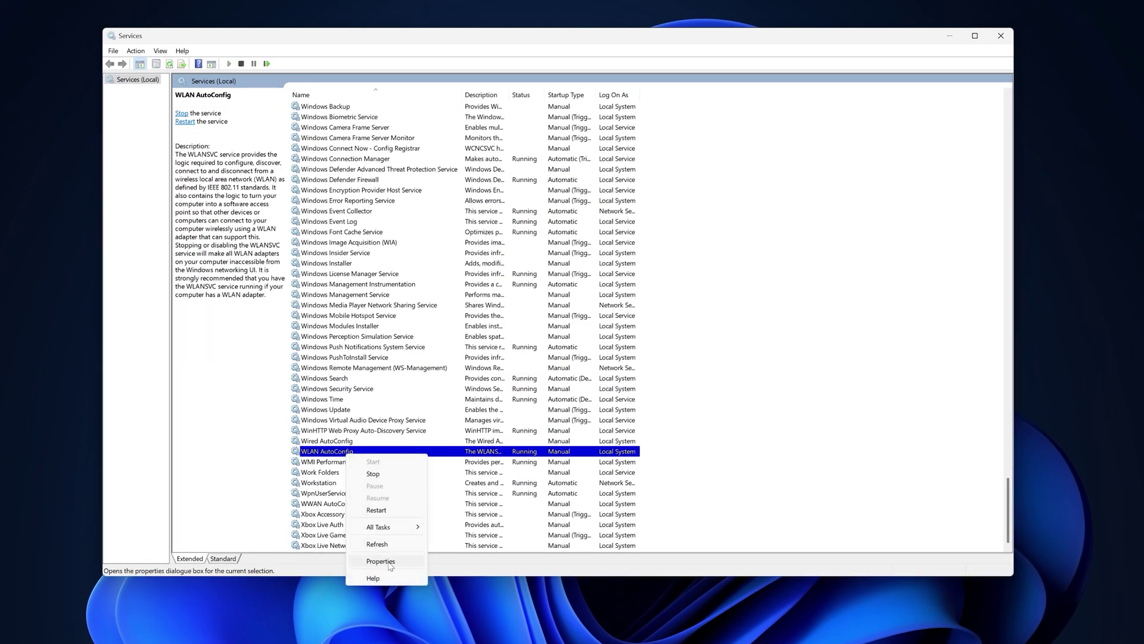
click(382, 561)
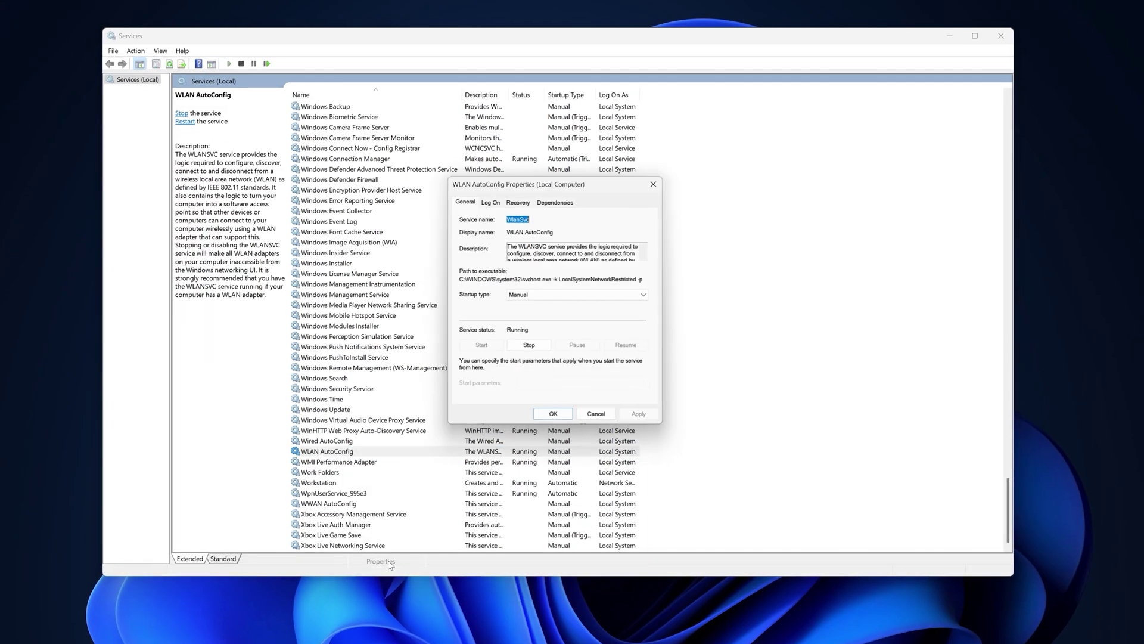
click(541, 299)
click(525, 314)
click(643, 421)
click(565, 421)
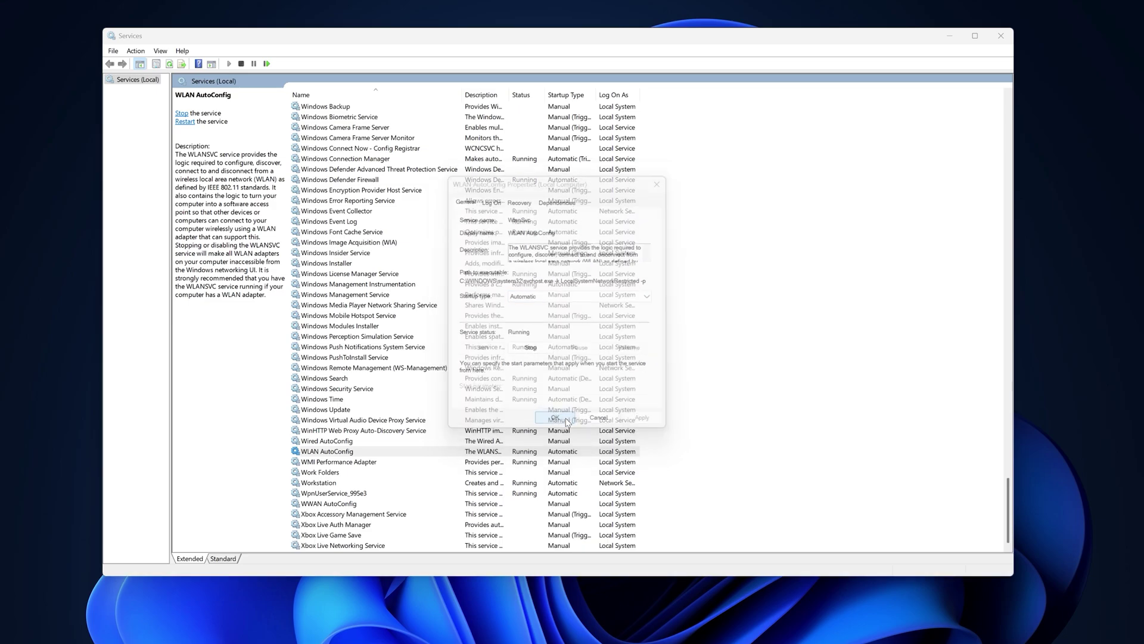
Restart the WLAN AutoConfig service.
right_click(356, 454)
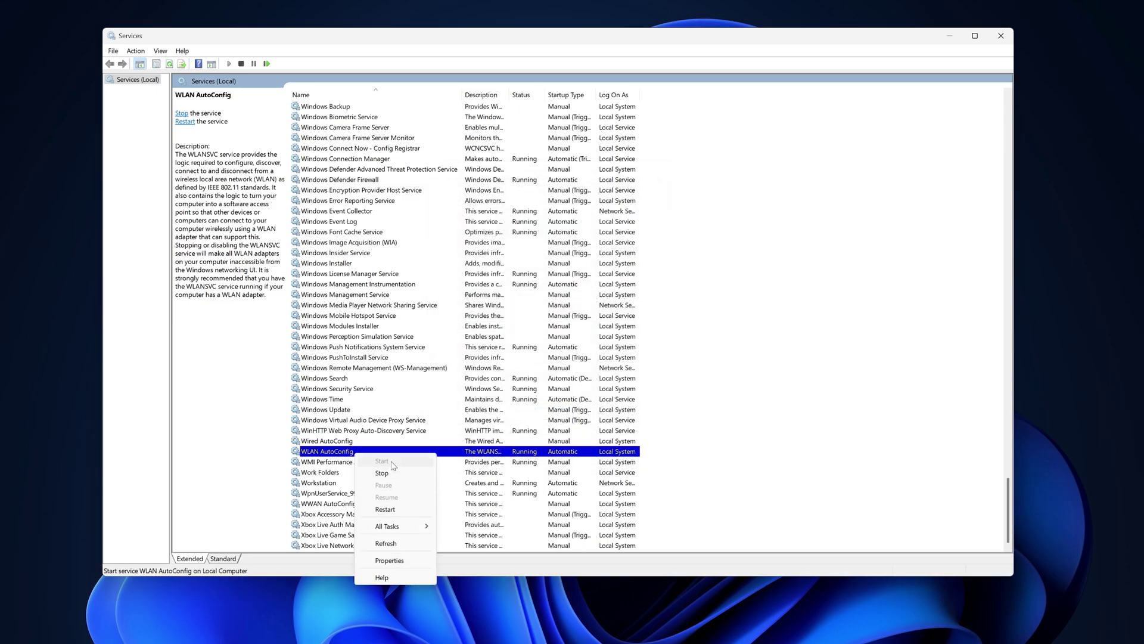
click(507, 455)
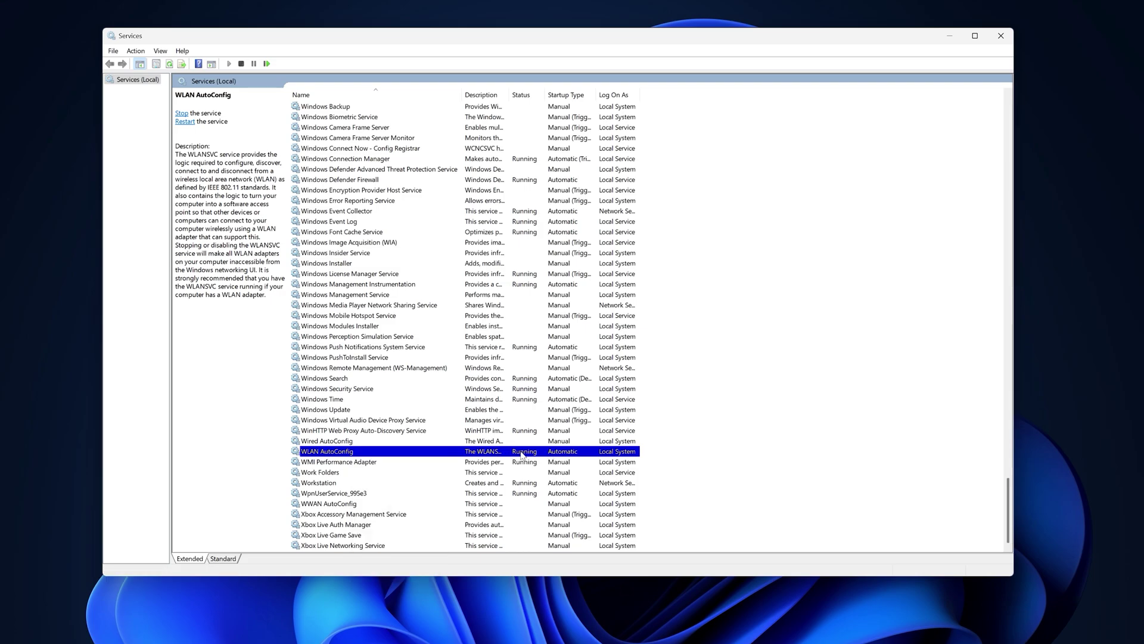
right_click(350, 453)
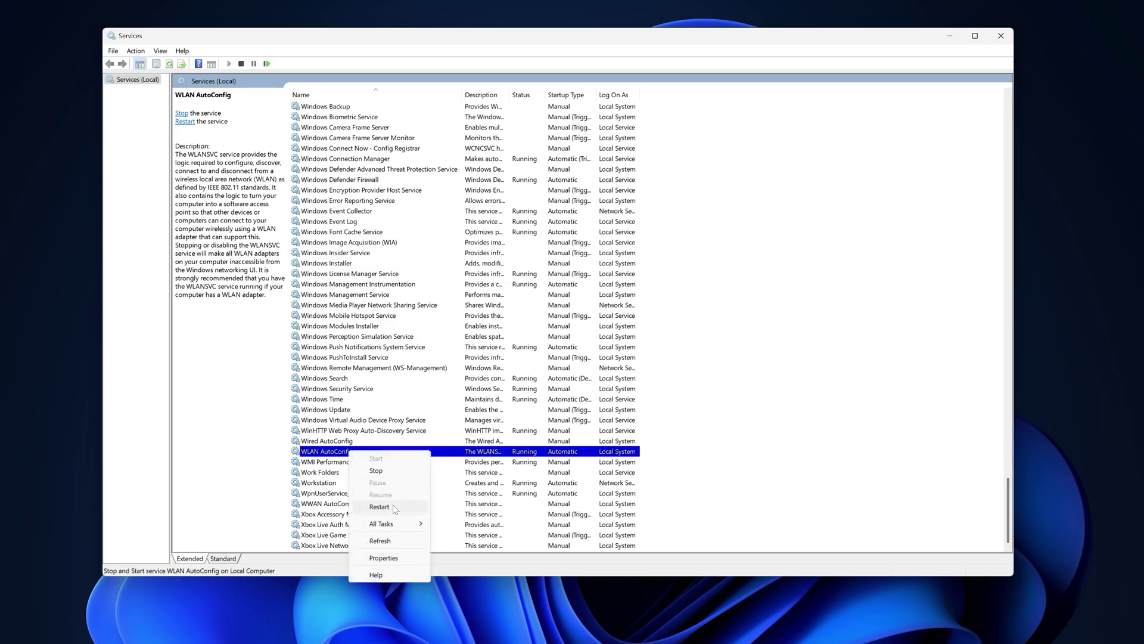
click(379, 507)
click(341, 505)
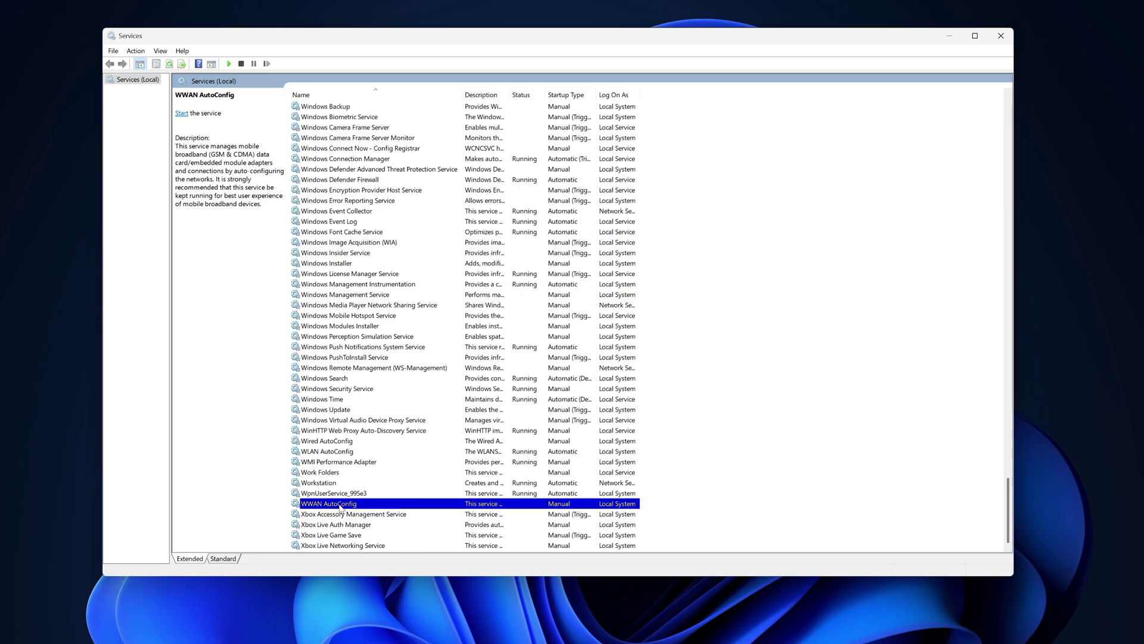
Set WWAN AutoConfig's startup type to Automatic, apply it and start the service.
right_click(341, 506)
click(399, 614)
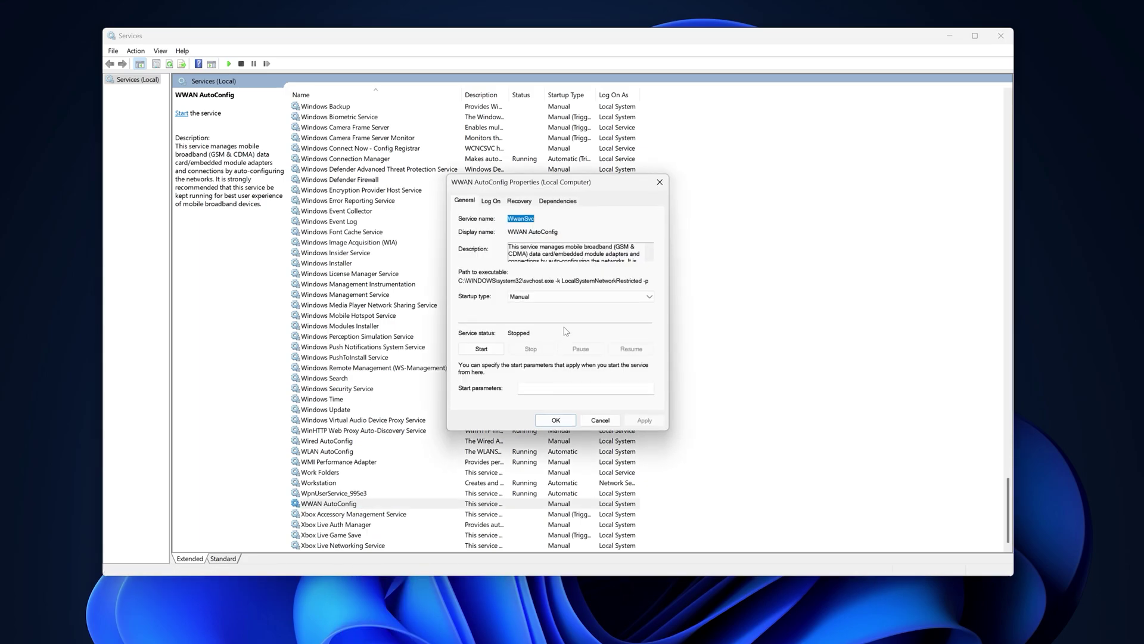
click(563, 298)
click(563, 314)
click(649, 423)
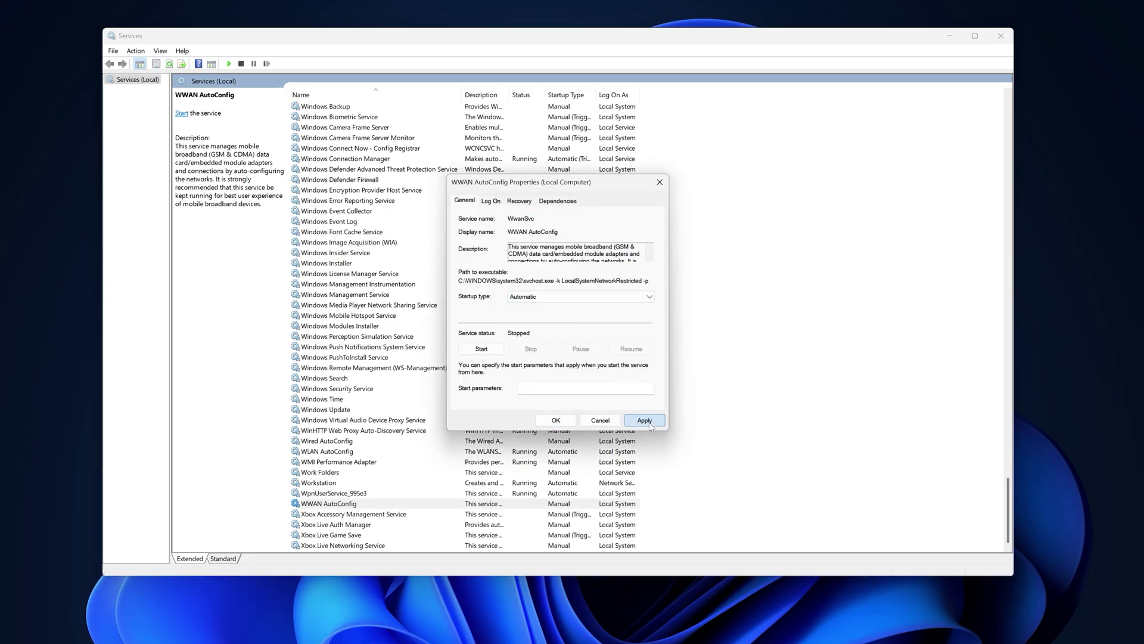
click(481, 349)
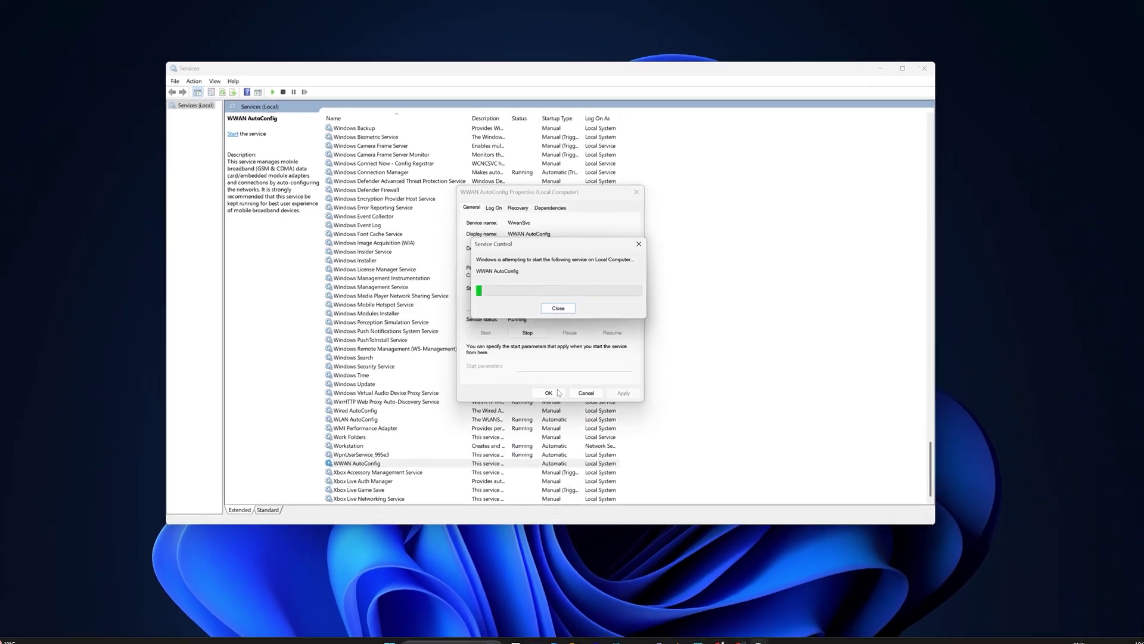
click(556, 393)
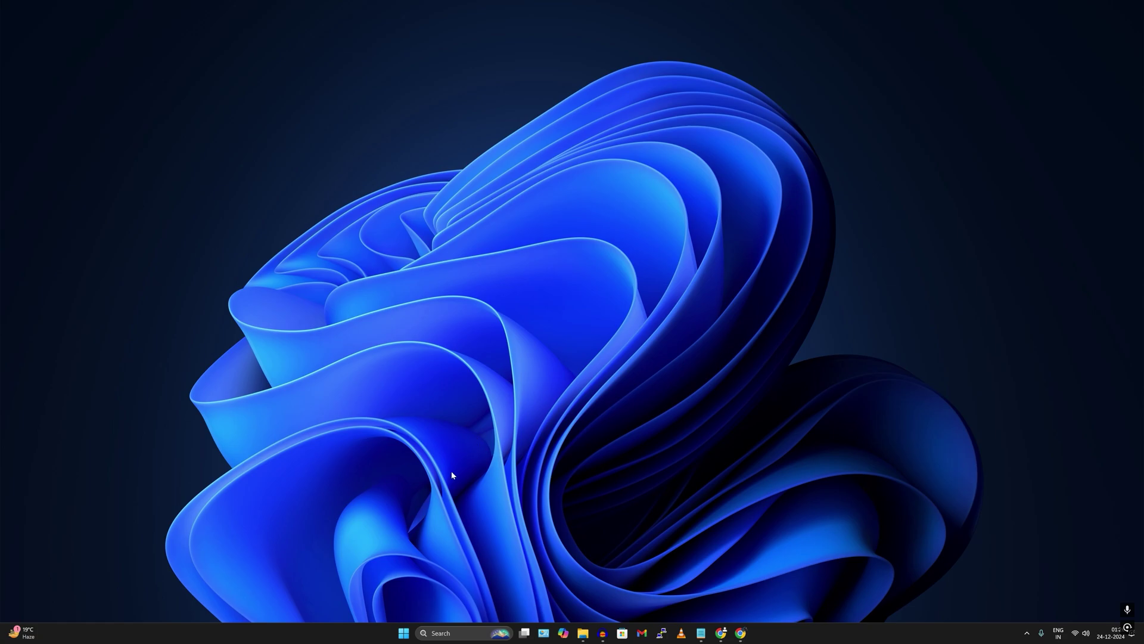
Bring up the Win+X power-user menu from the Start button.
right_click(403, 633)
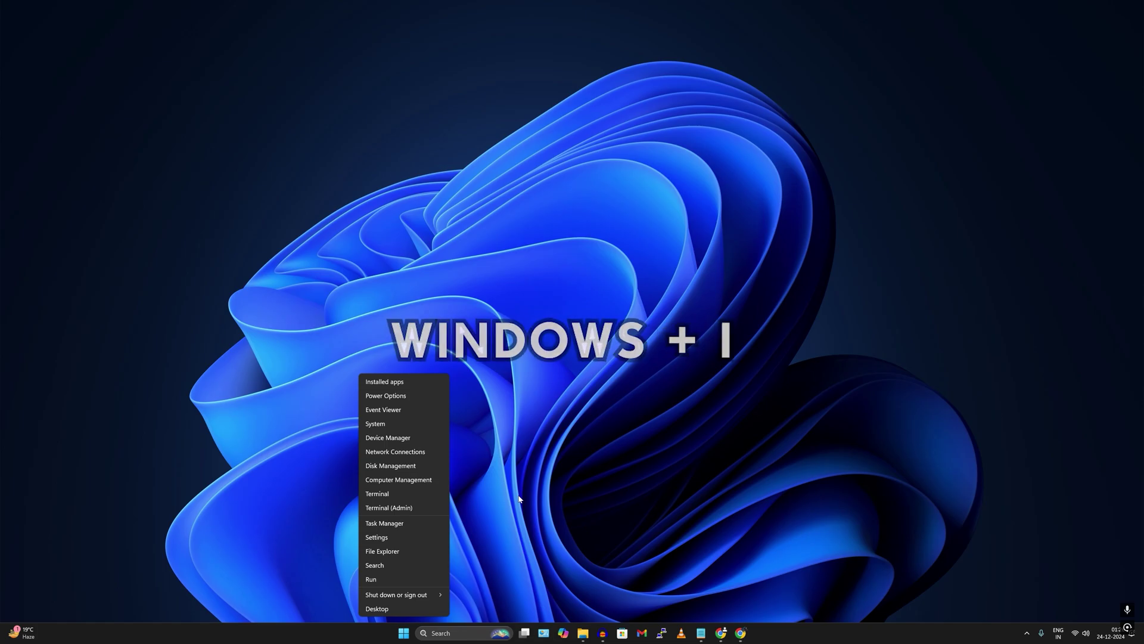
Go to Settings > Network & internet > Advanced network settings > Network reset.
key(super+i)
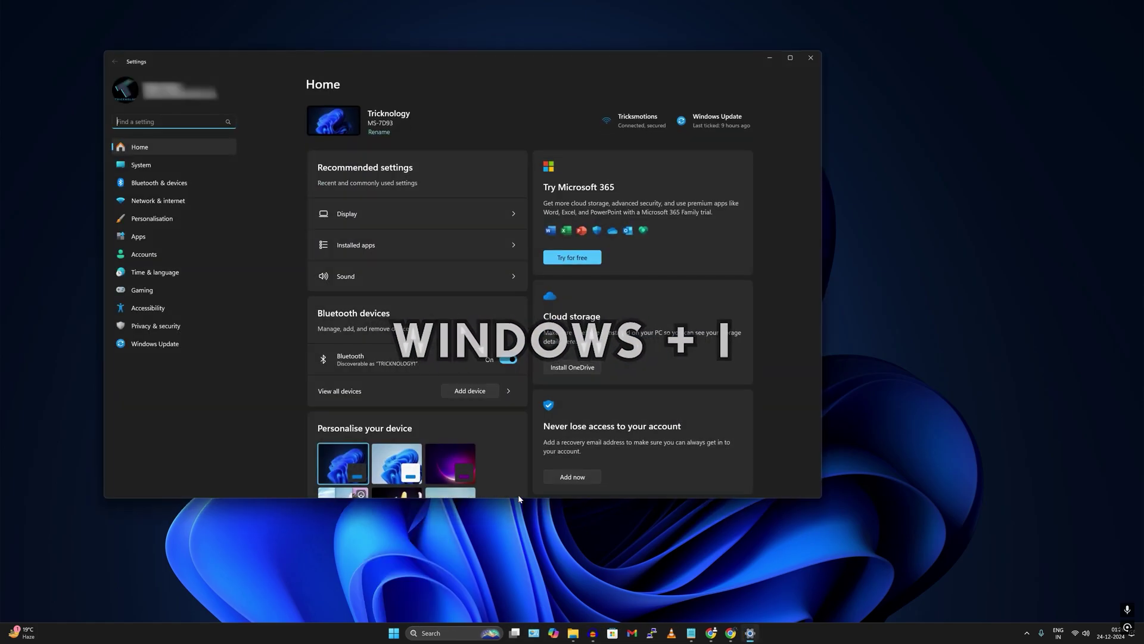
click(171, 204)
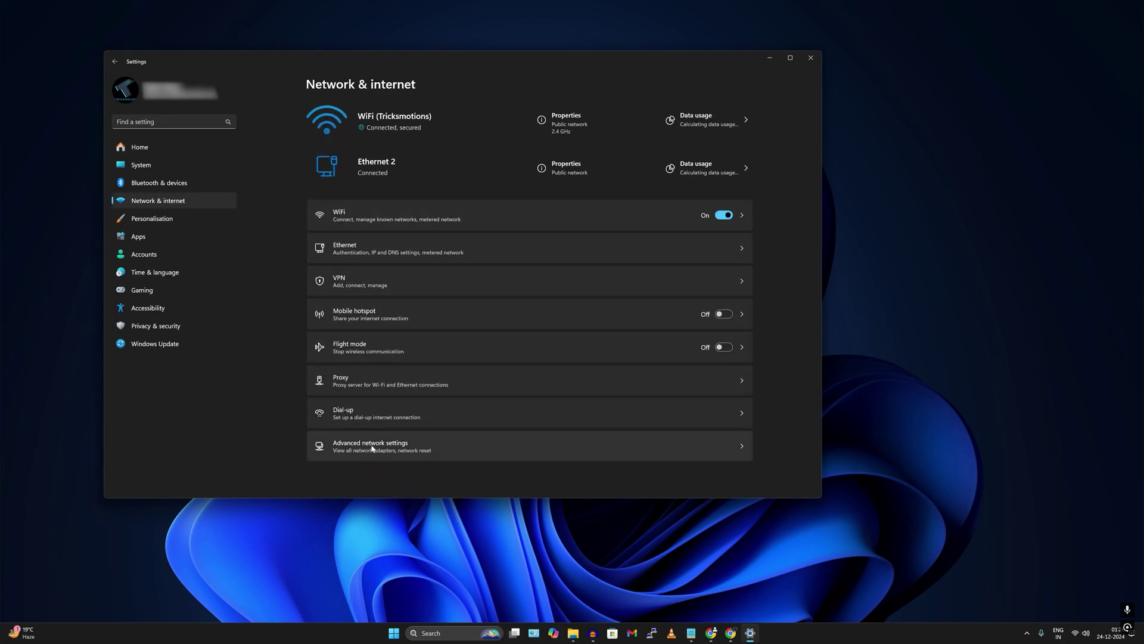
click(403, 451)
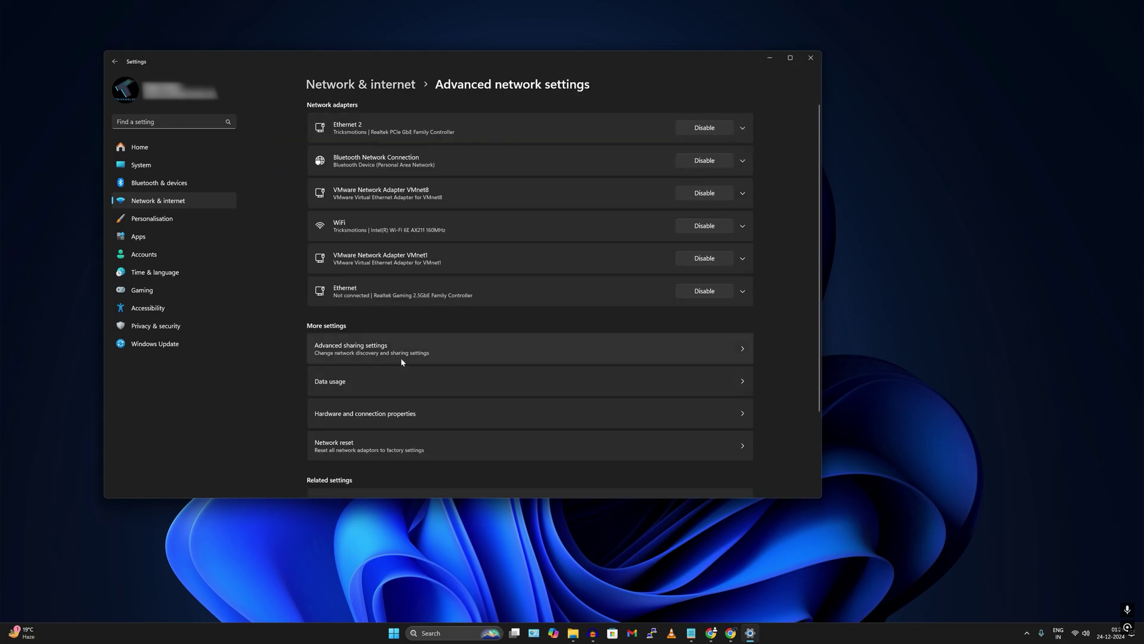
scroll(400, 358, down, 2)
scroll(401, 361, down, 1)
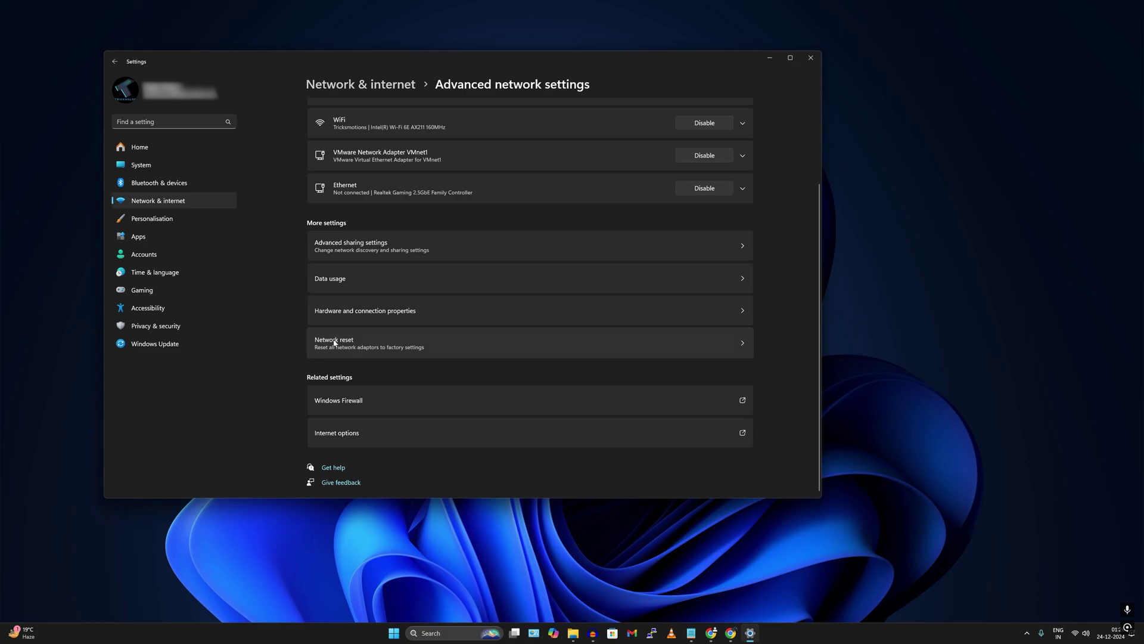
click(363, 344)
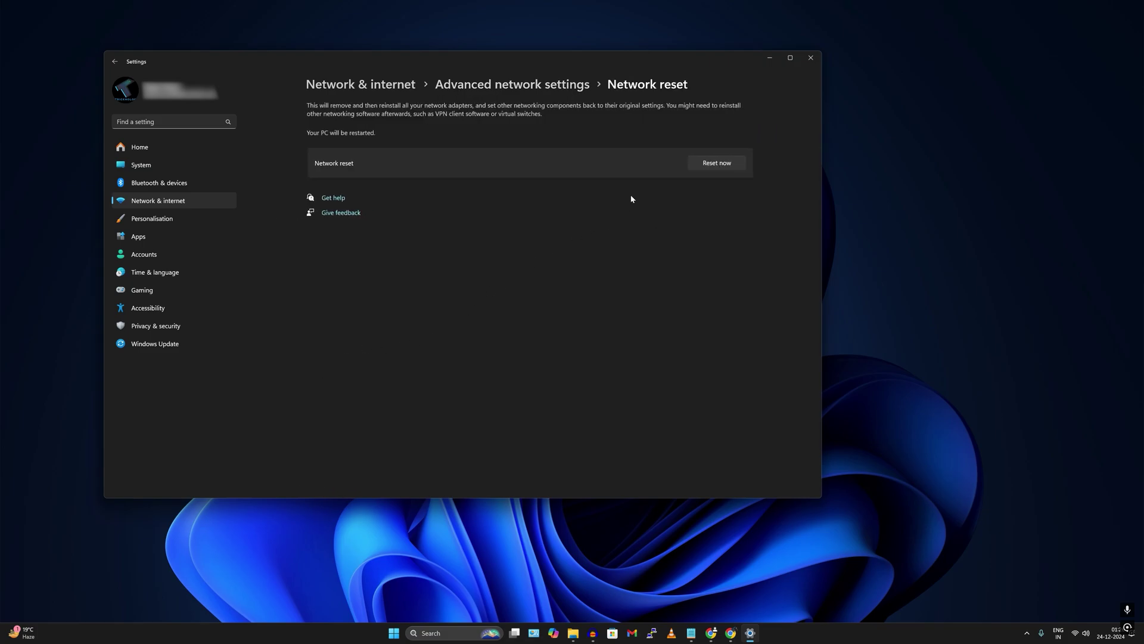
Reset all network adapters, confirm with Yes and close the restart notice.
click(716, 163)
click(424, 304)
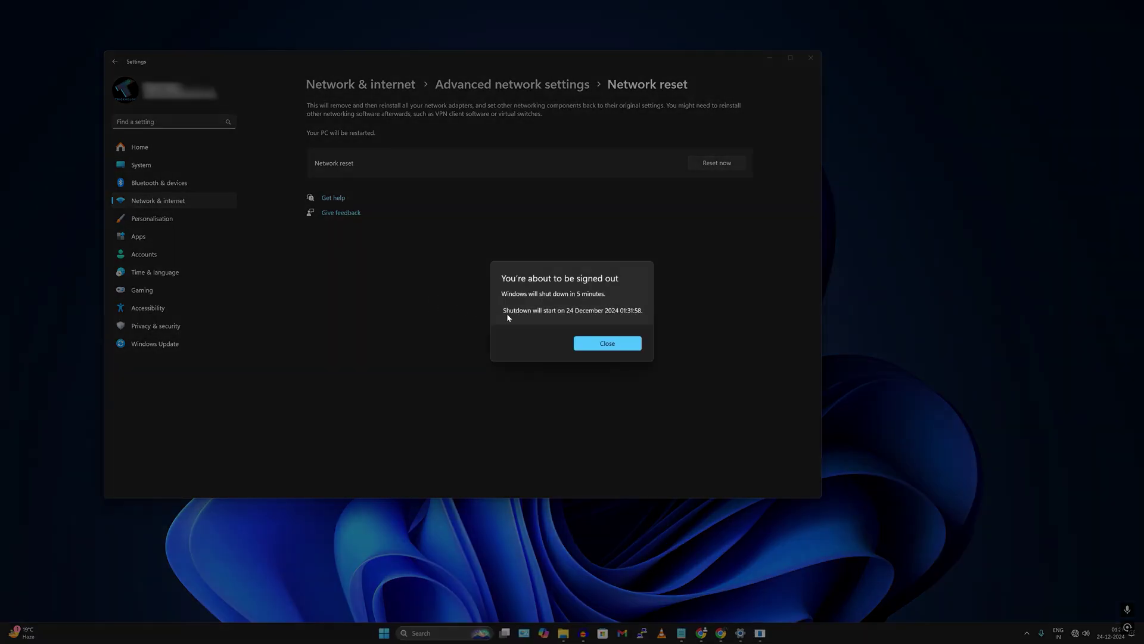
click(614, 344)
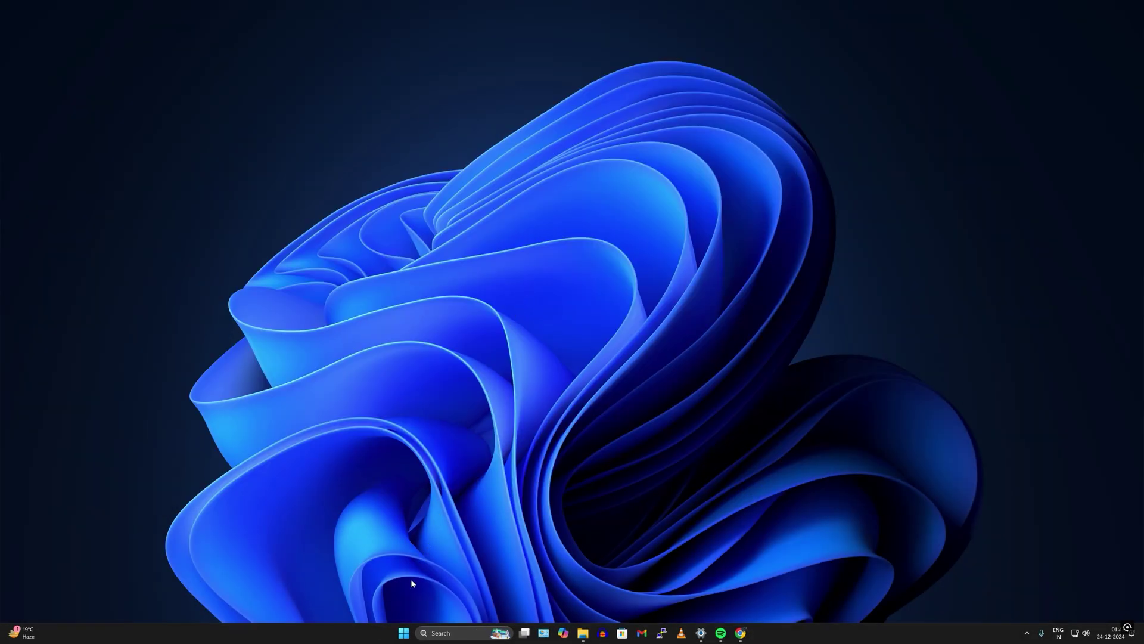
Run 'netsh int ip reset C:\resetlog.txt' in an administrator Command Prompt.
click(403, 633)
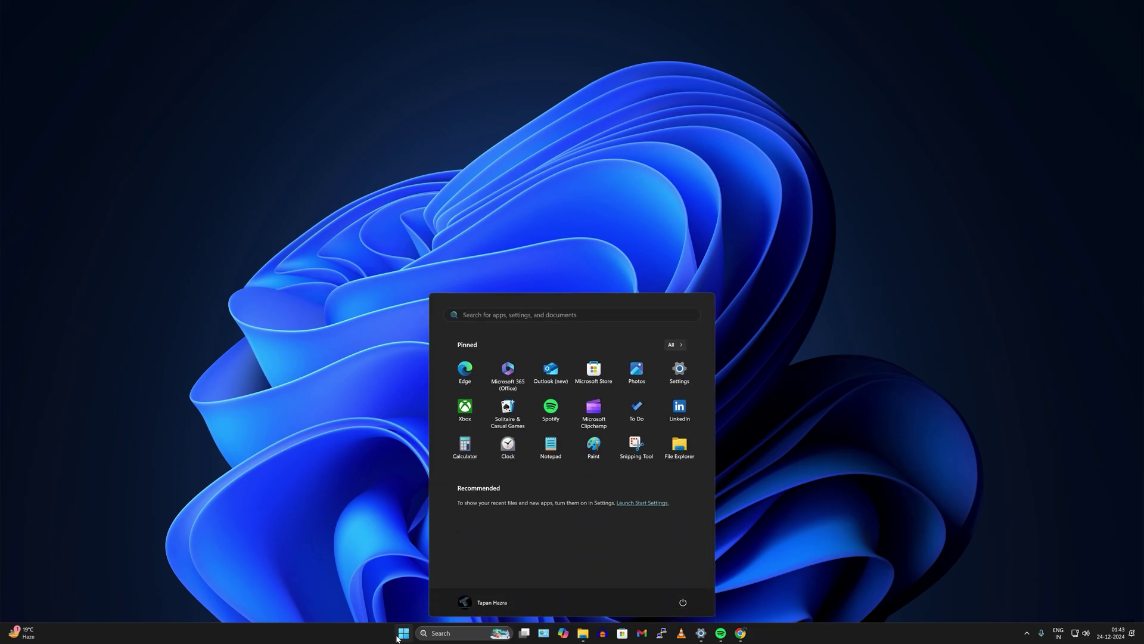
text(cmd)
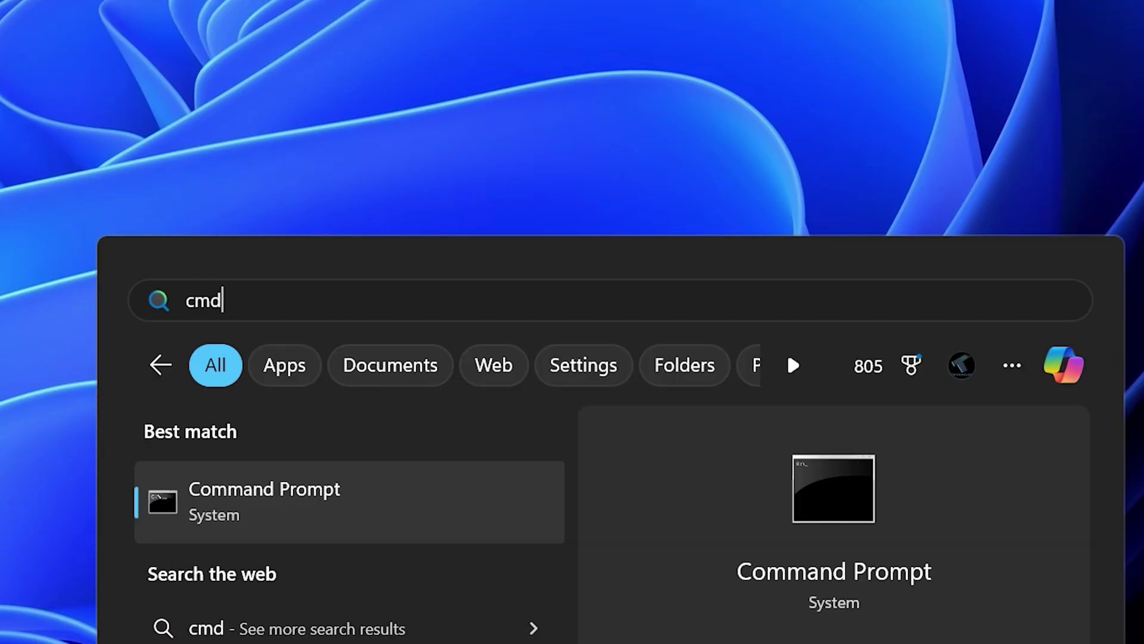
click(263, 498)
right_click(263, 493)
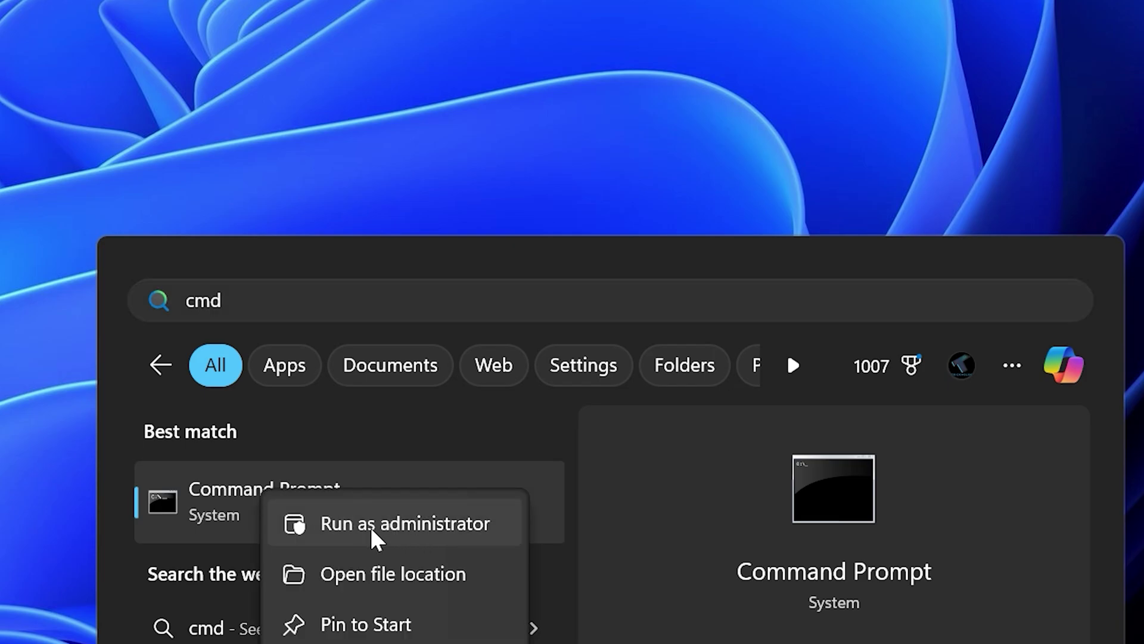
click(402, 524)
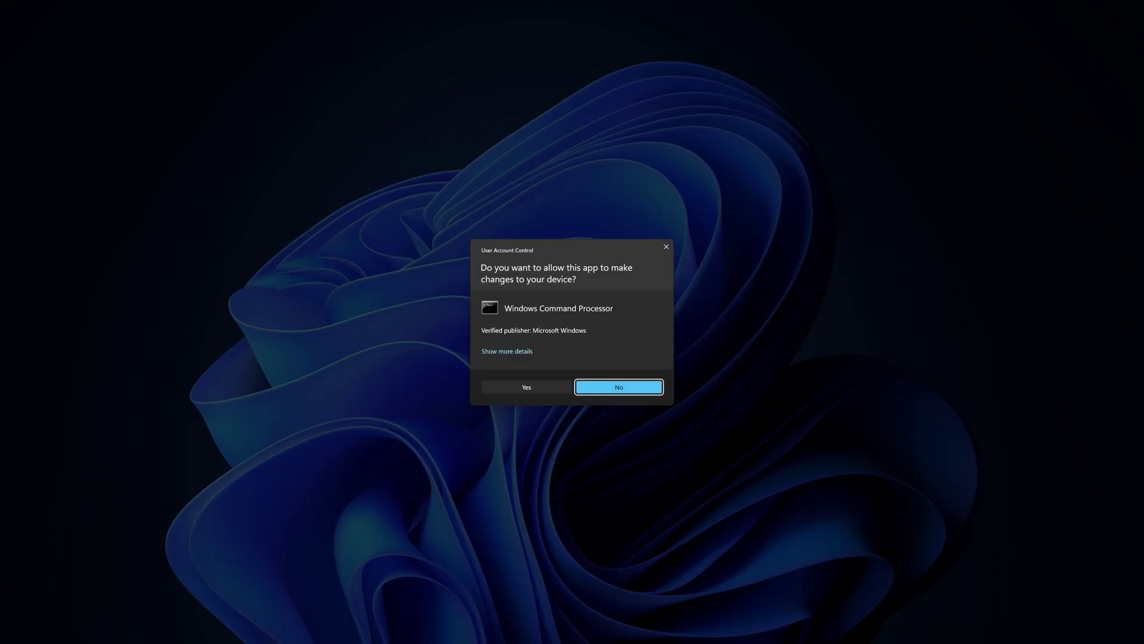
click(526, 387)
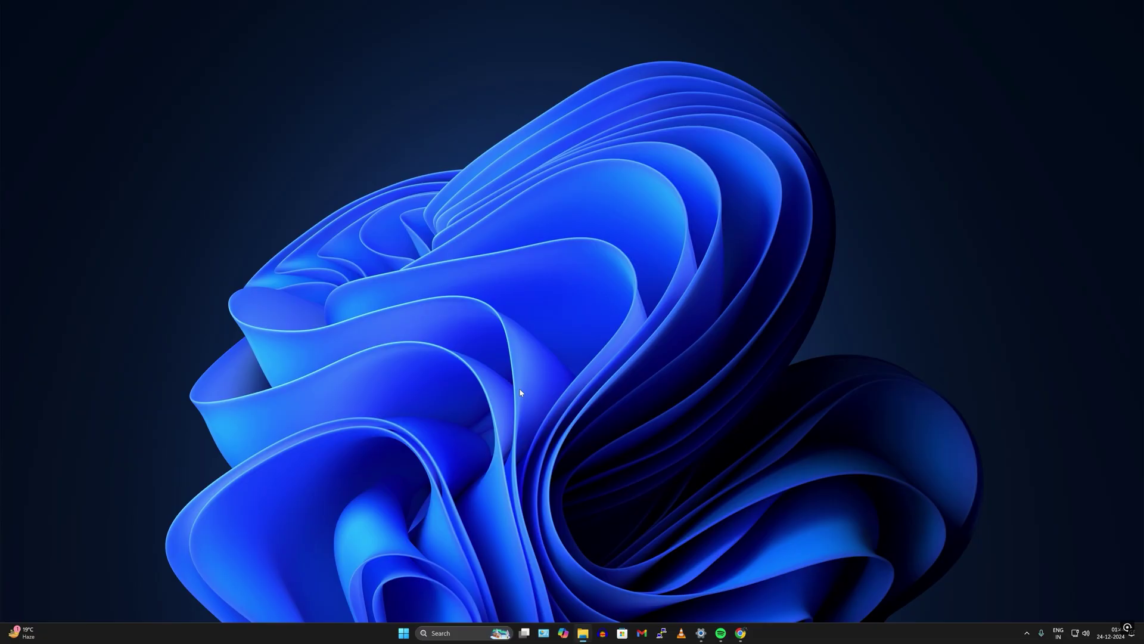
drag(351, 116, 517, 143)
ctrl+scroll(582, 277, up, 5)
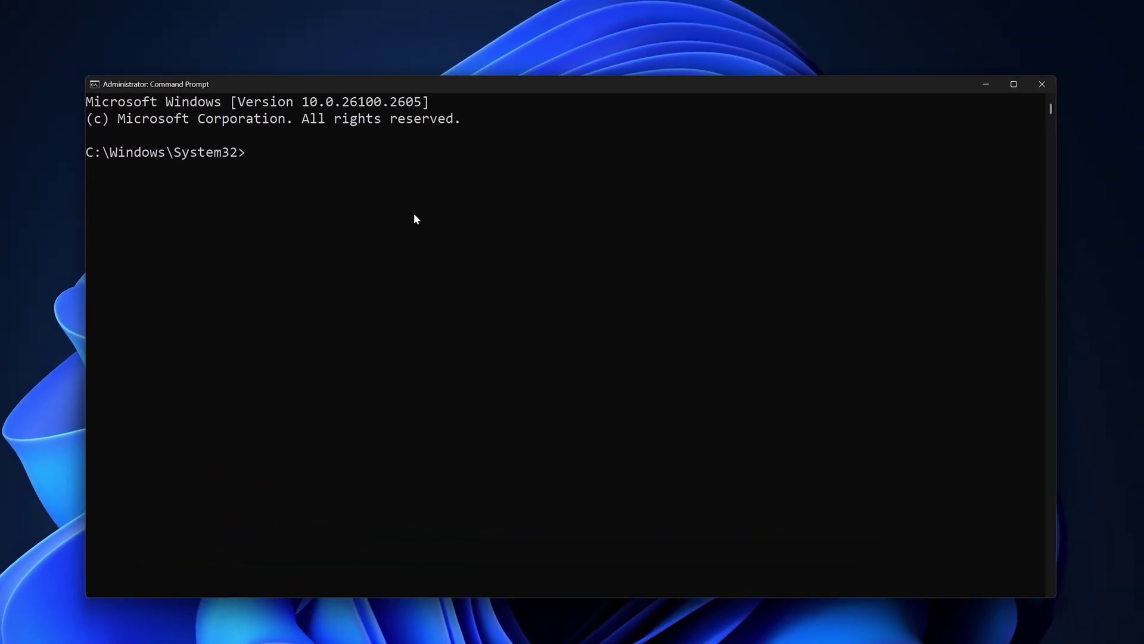
text(netsh )
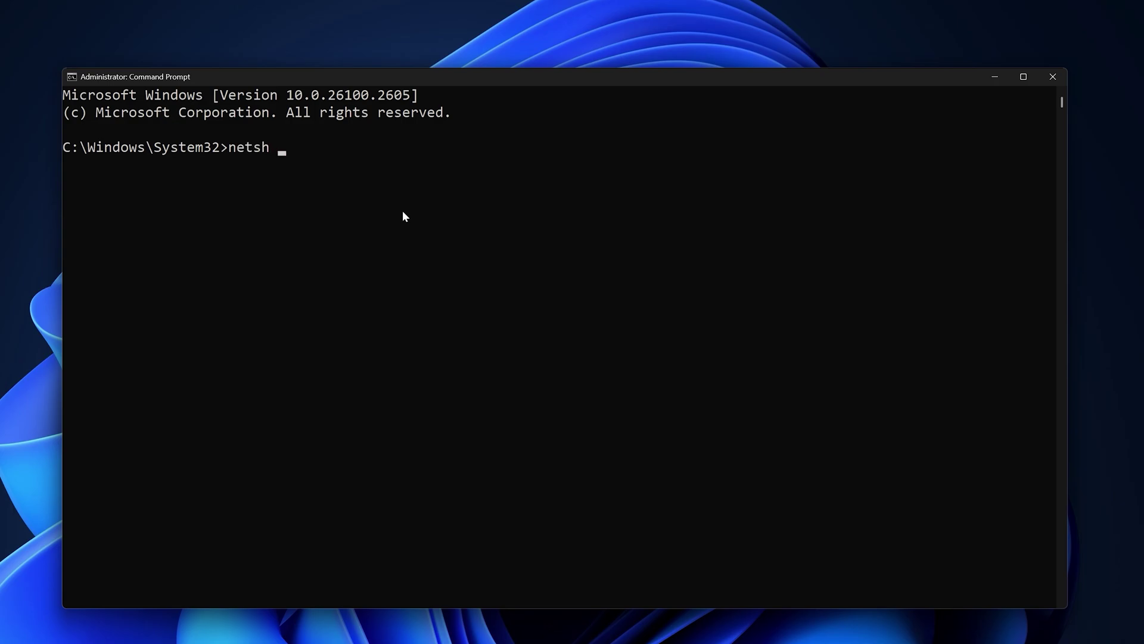
text(int ip reset C:\resetlog)
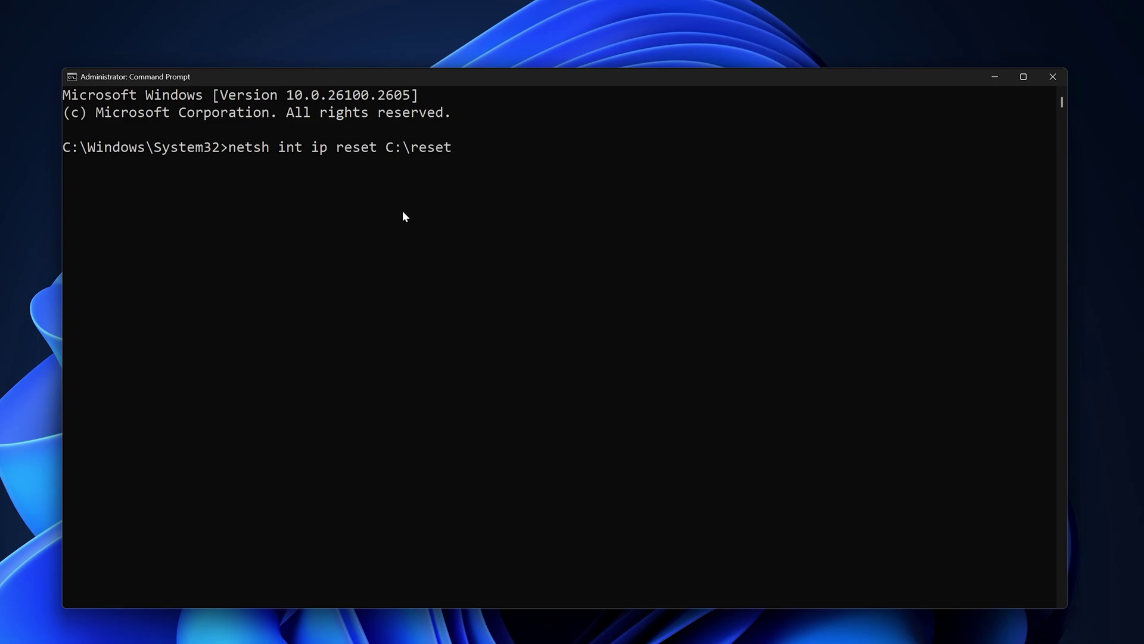
text(.txt)
key(Return)
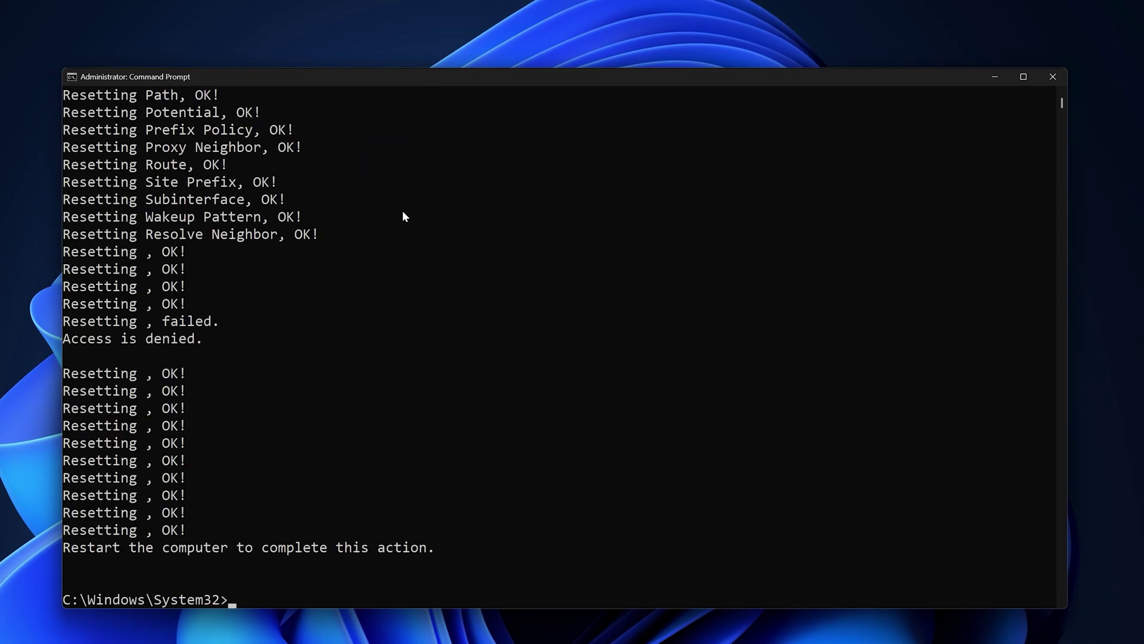
Highlight the restart-required message, then restart the PC from the Start menu's Power options.
drag(188, 506, 490, 504)
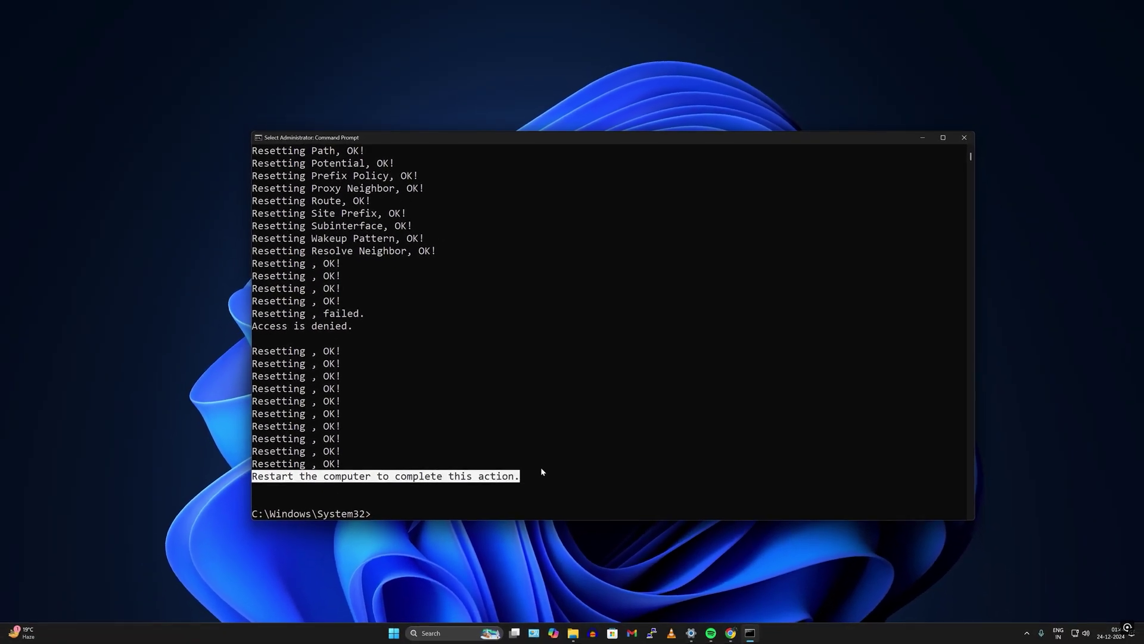
scroll(542, 469, down, 4)
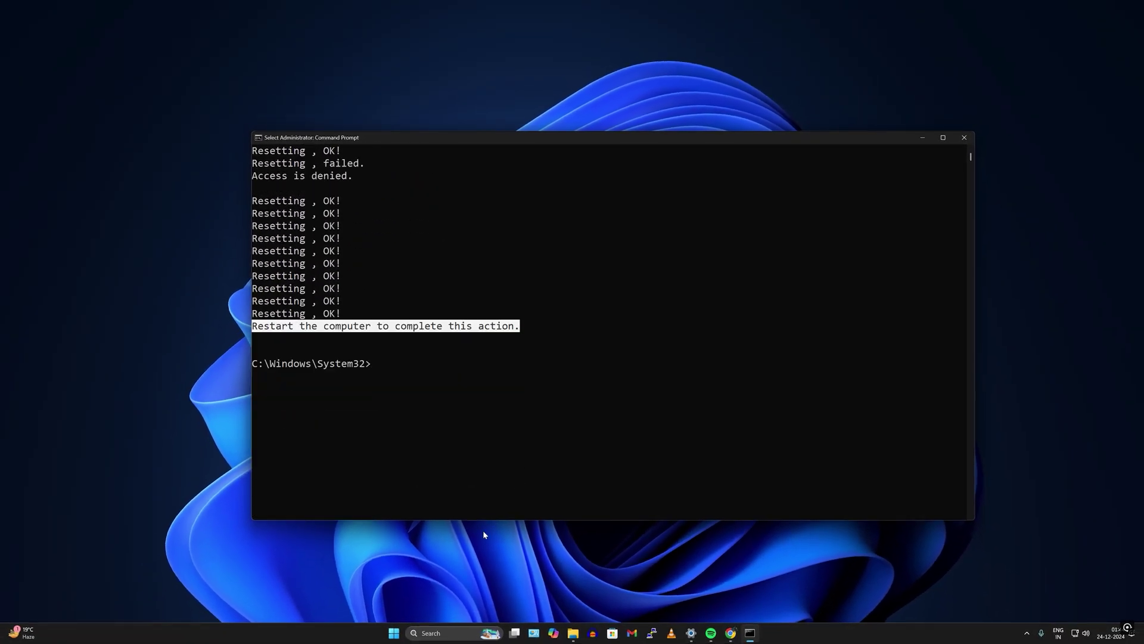
click(402, 631)
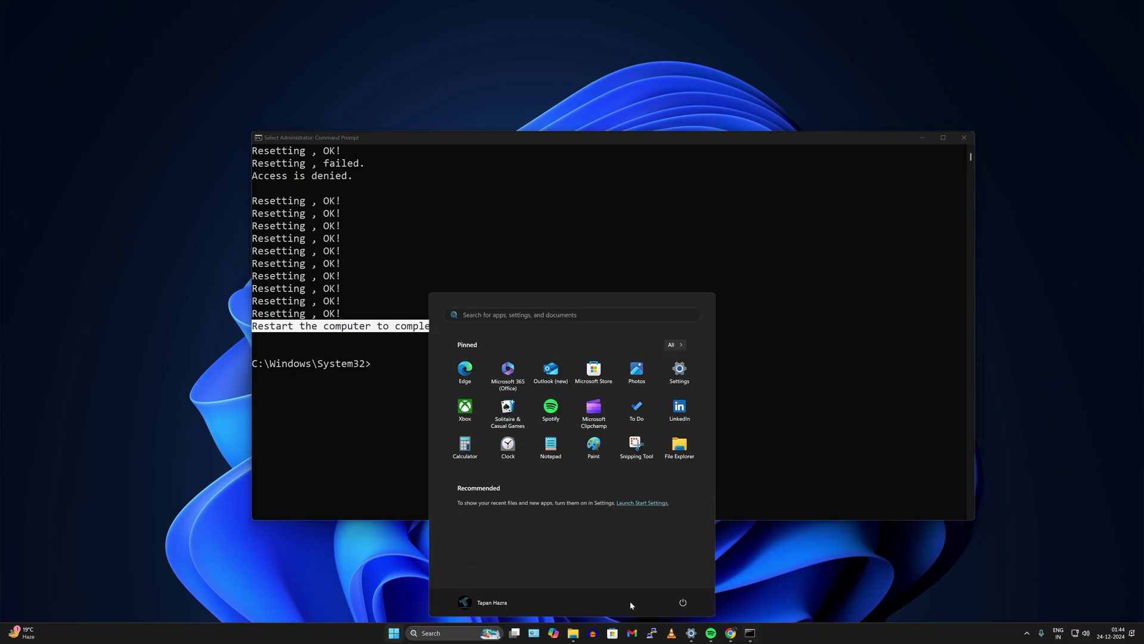
click(683, 601)
click(685, 585)
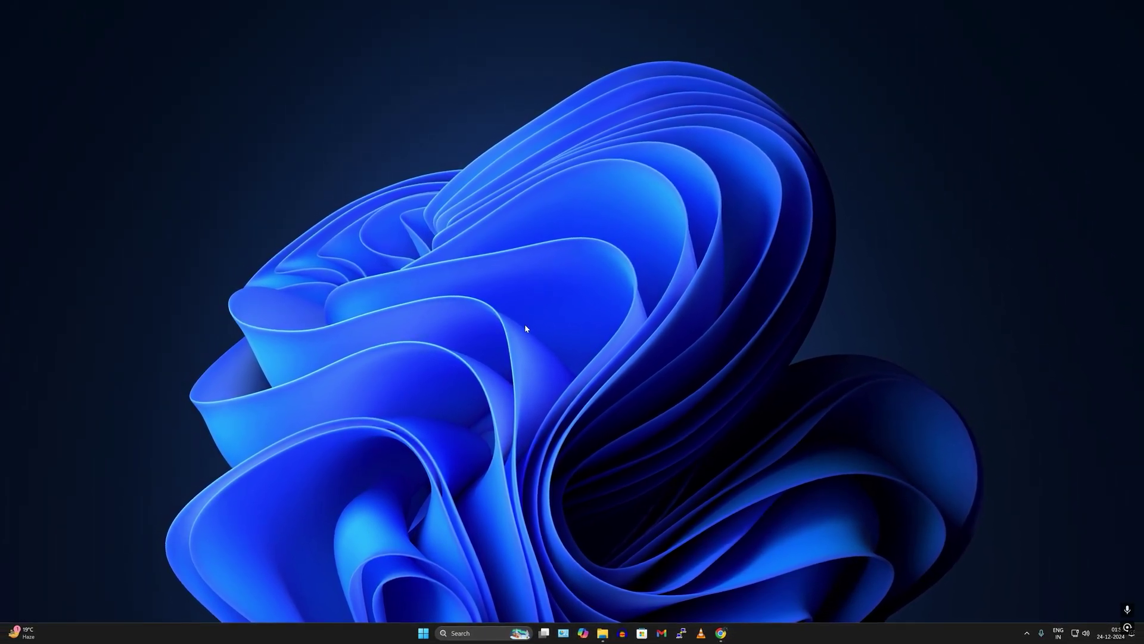
Launch Command Prompt as administrator from a 'cmd' search and approve the UAC prompt.
click(422, 632)
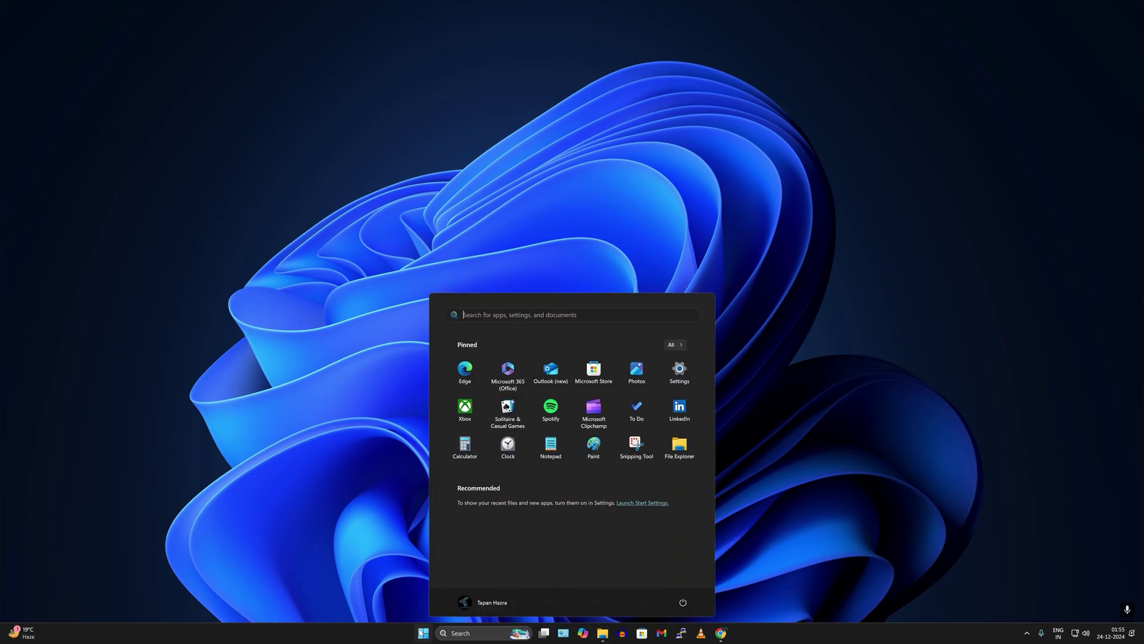
text(cmd)
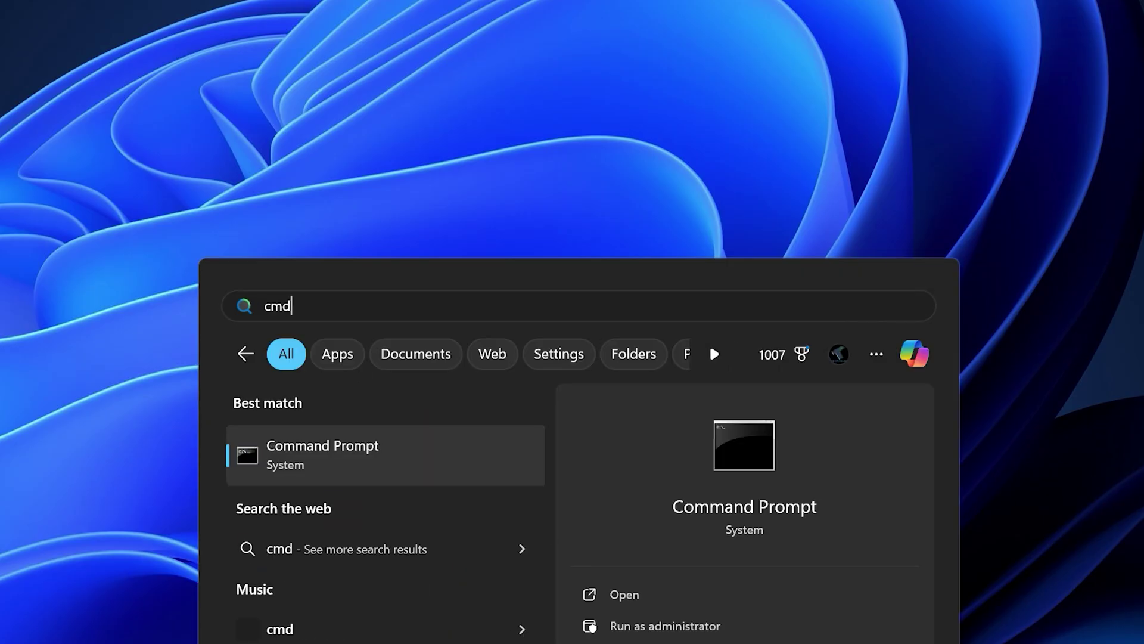
right_click(308, 471)
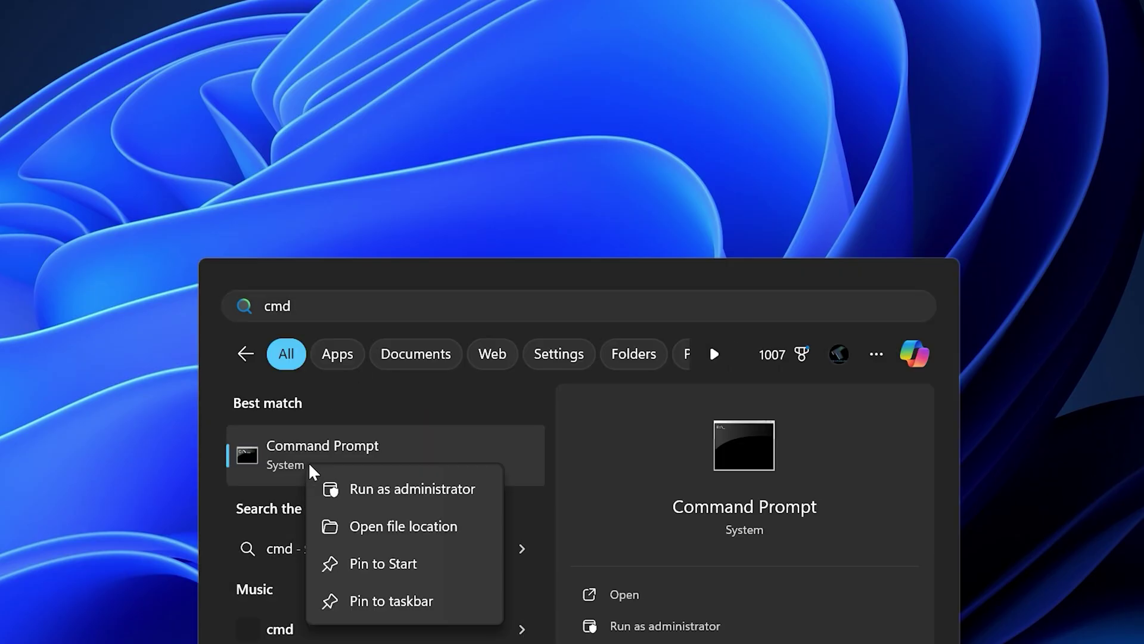
click(427, 490)
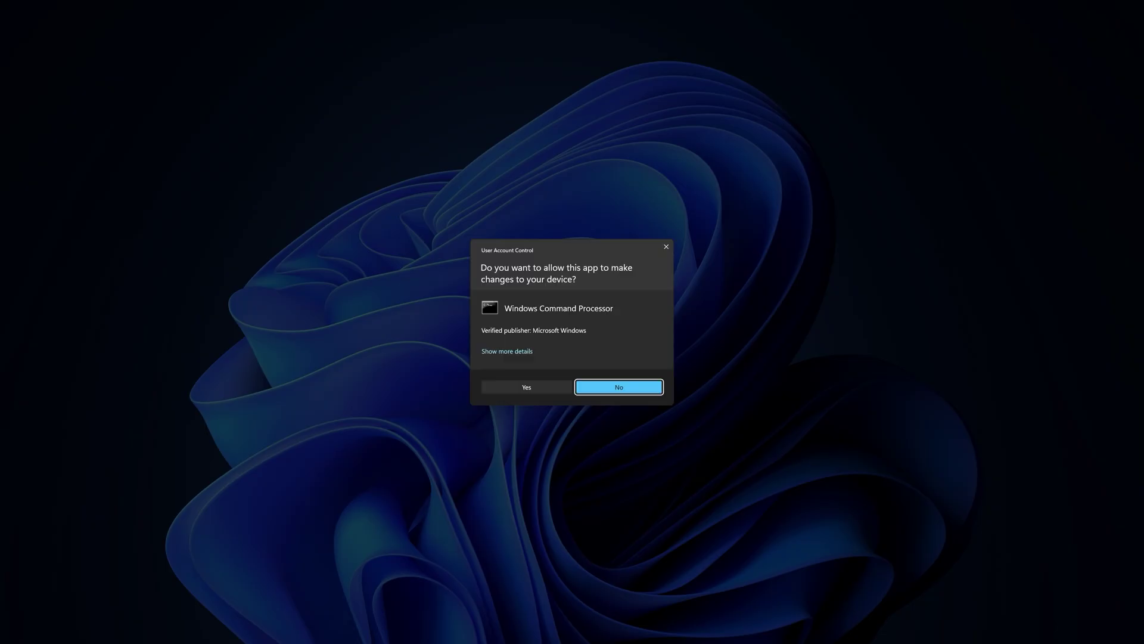
click(527, 387)
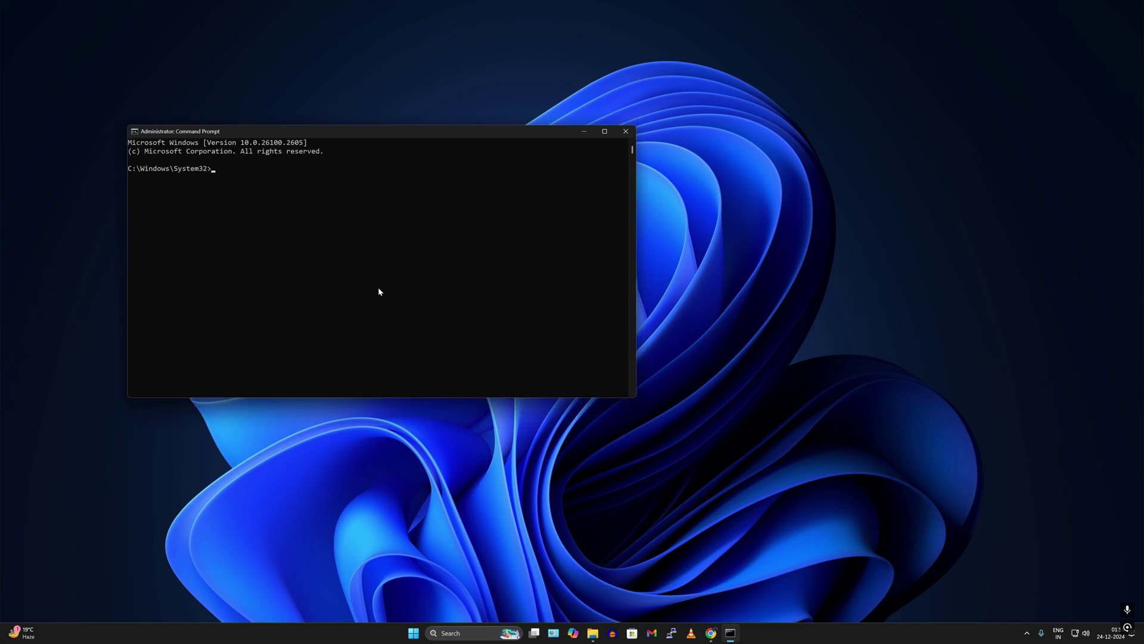
Run 'netsh int tcp set heuristics disabled' to turn off TCP heuristics.
ctrl+scroll(577, 215, up, 4)
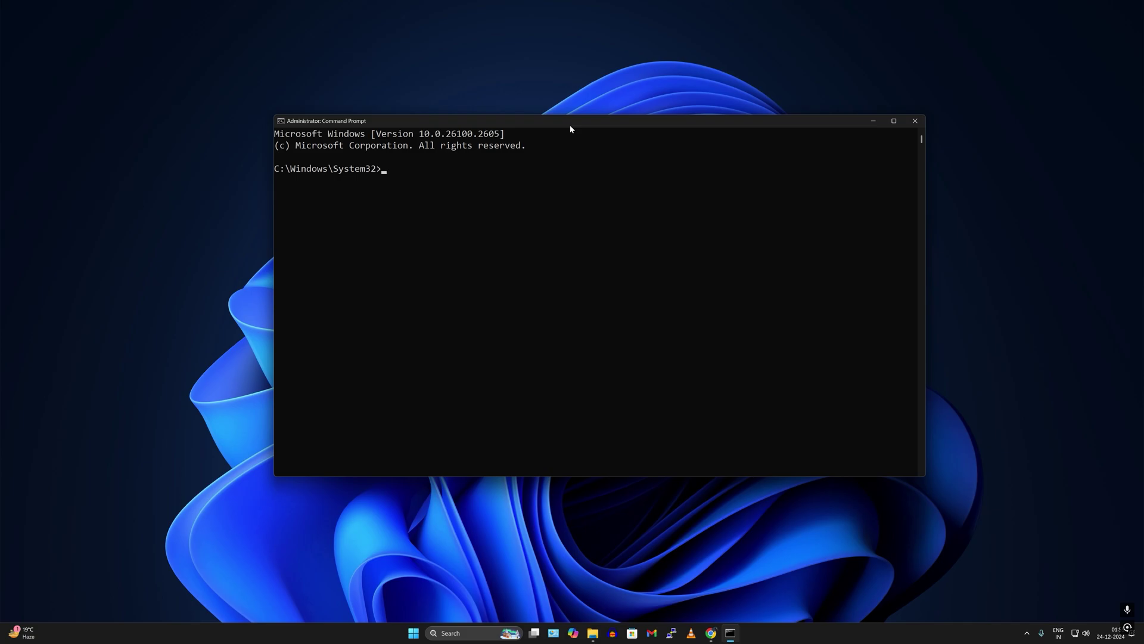
text(netsh )
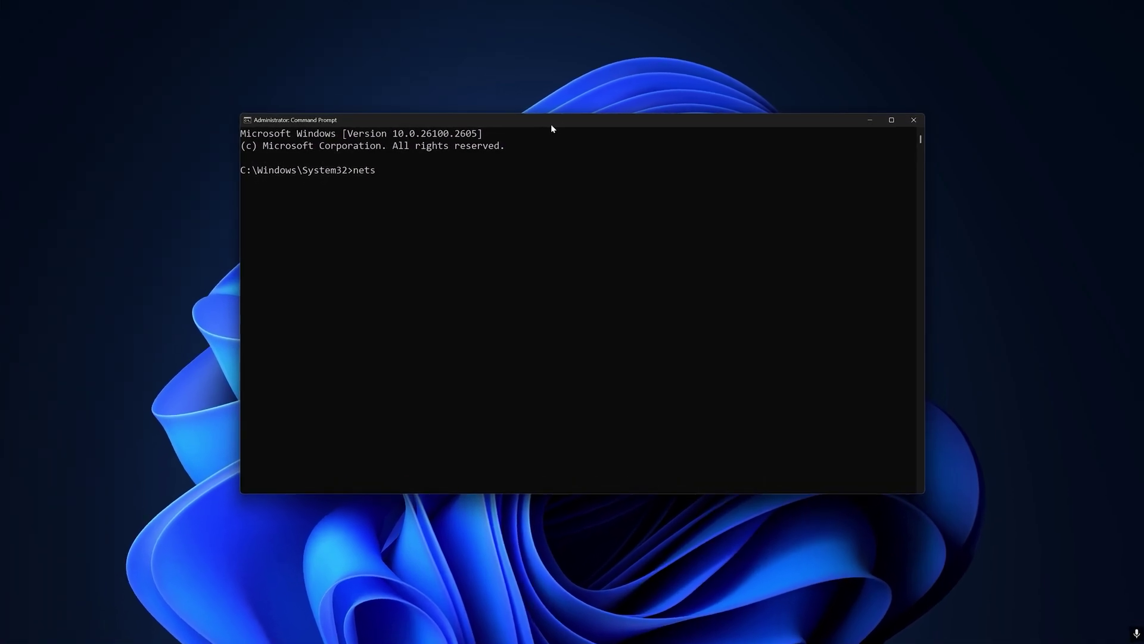
text(int)
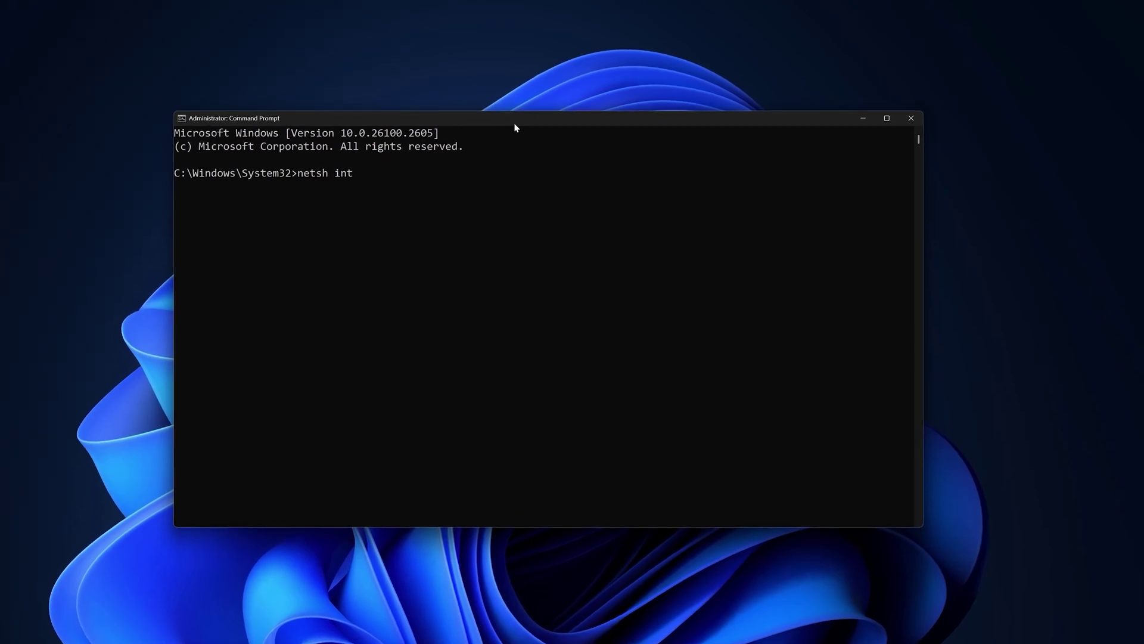
text( tcp set heuristics disabled)
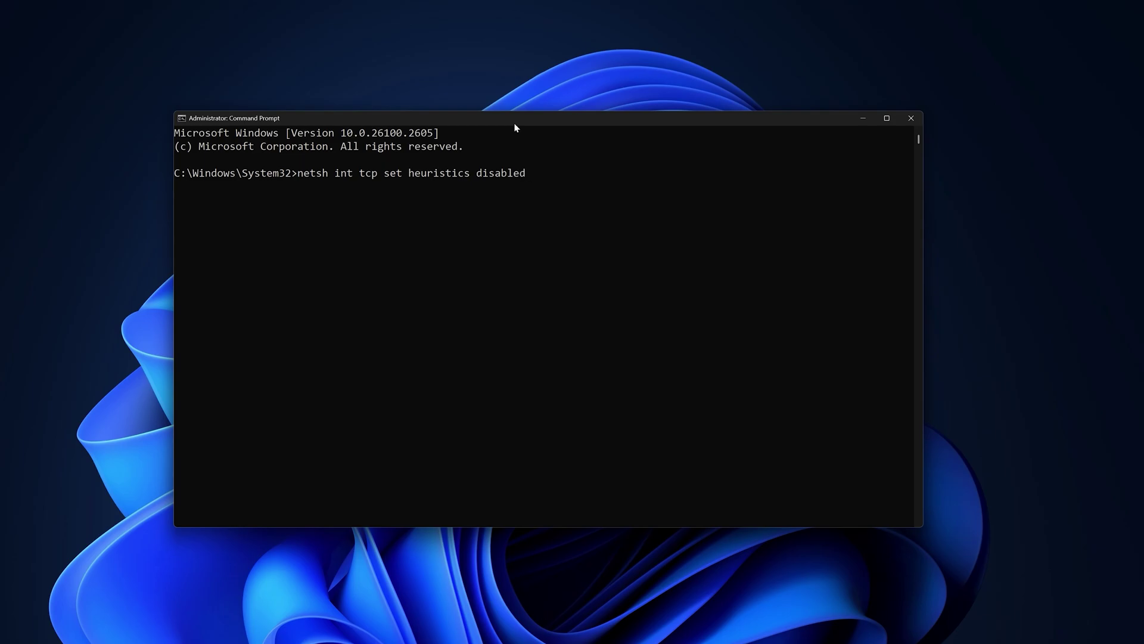
key(Return)
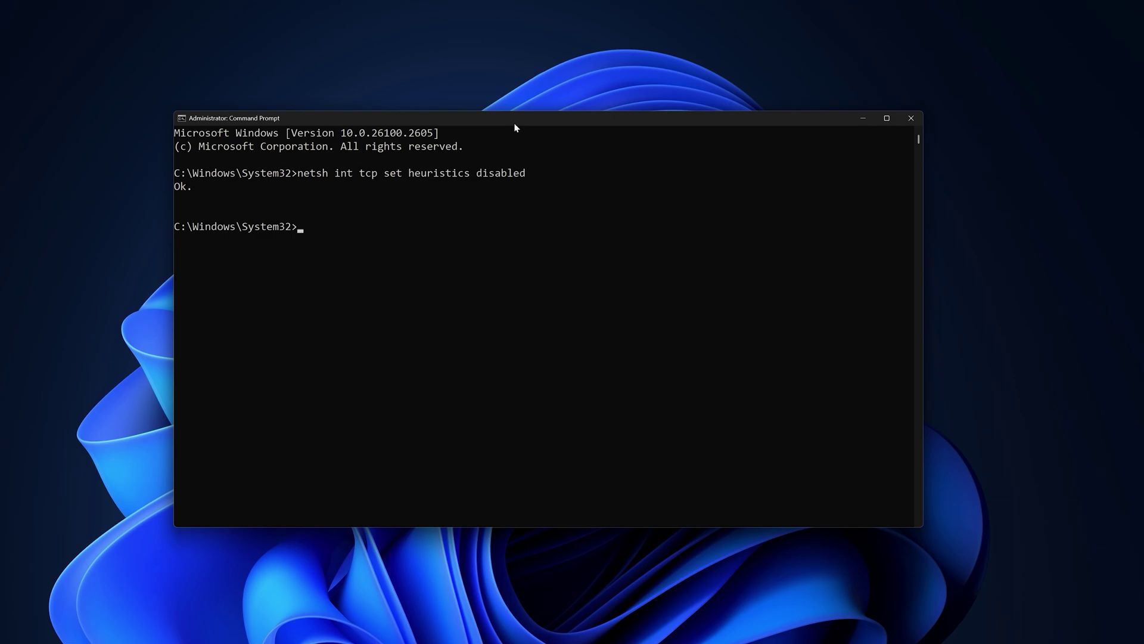
Run 'netsh int tcp set global autotuninglevel=disabled' and then 'netsh int tcp set global rss=enabled'.
text(netsh int tcp set global)
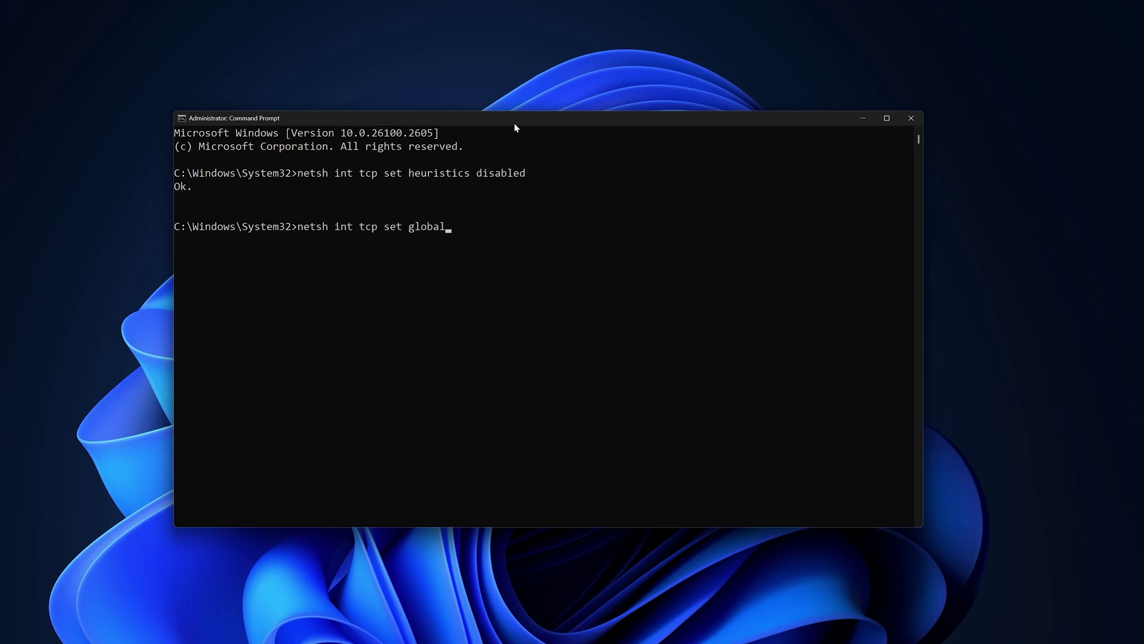
text( autotuninglevel)
text(=disabled)
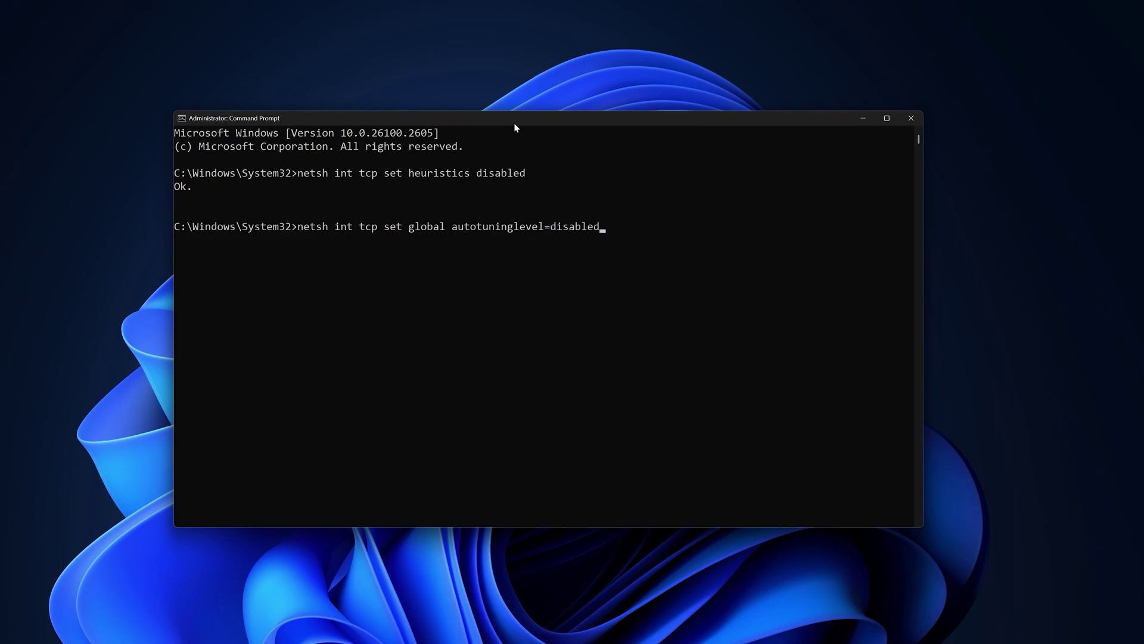
key(Return)
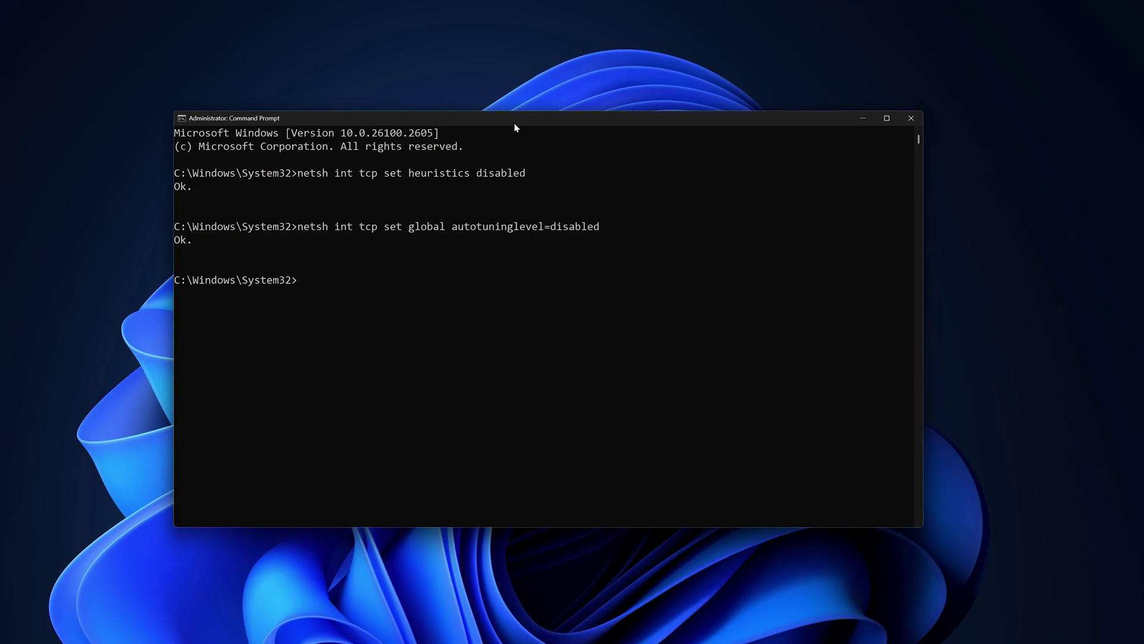
text(netsh int tcp set global rss)
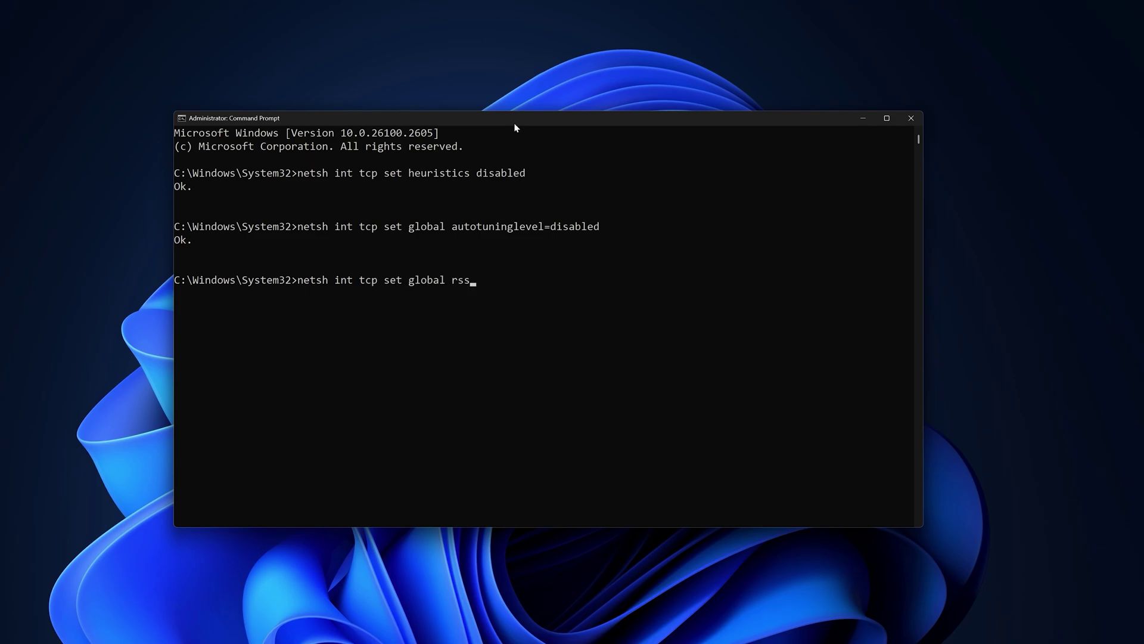
text(=enabled)
key(Return)
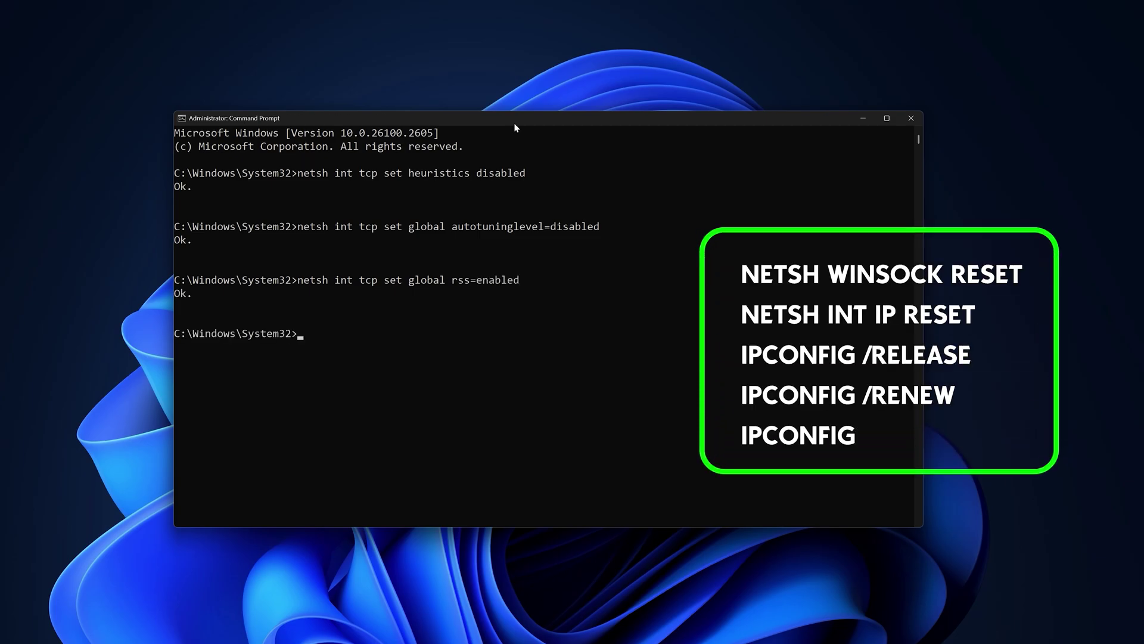
Reset Winsock and the IP stack with 'netsh winsock reset' and 'netsh int ip reset'.
text(n)
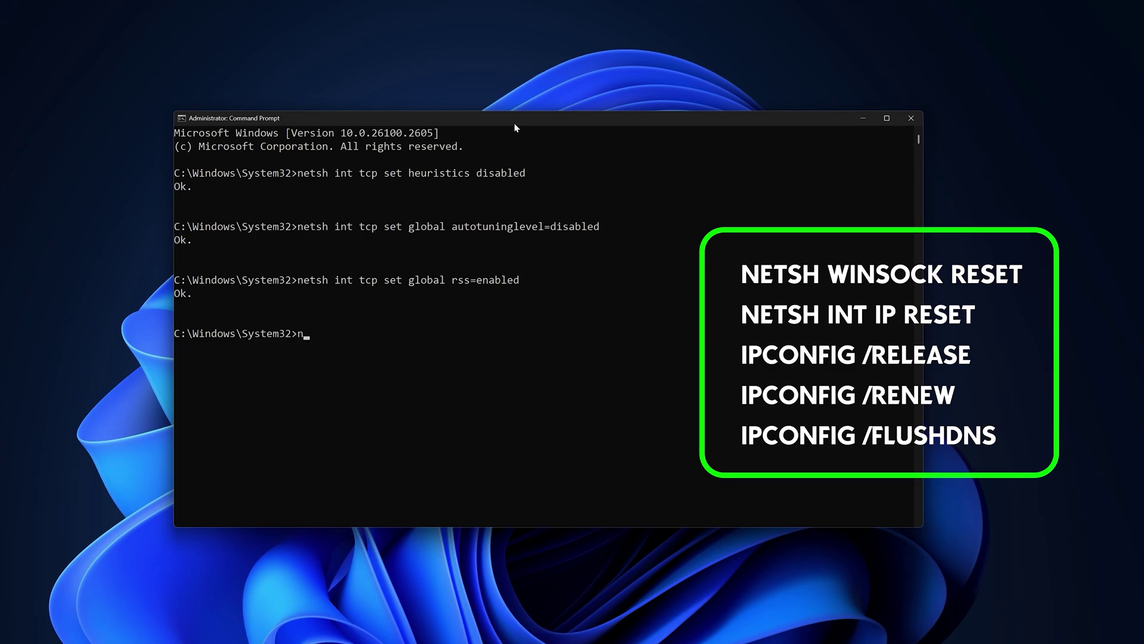
text(etsh winsock reset)
key(Return)
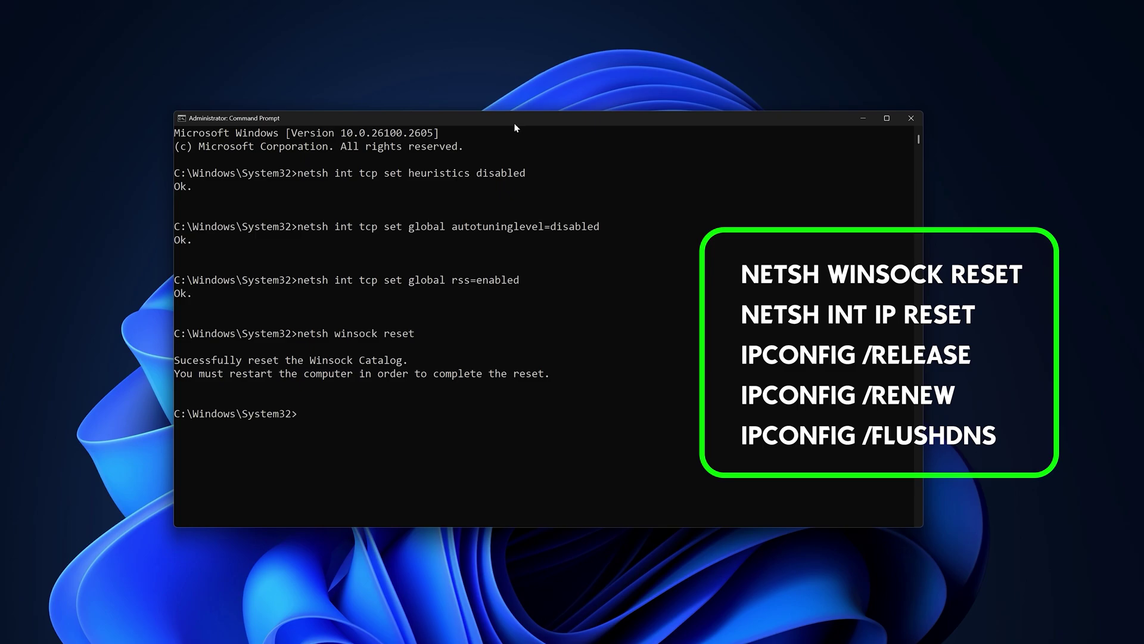
text(netsh int ip reset)
key(Return)
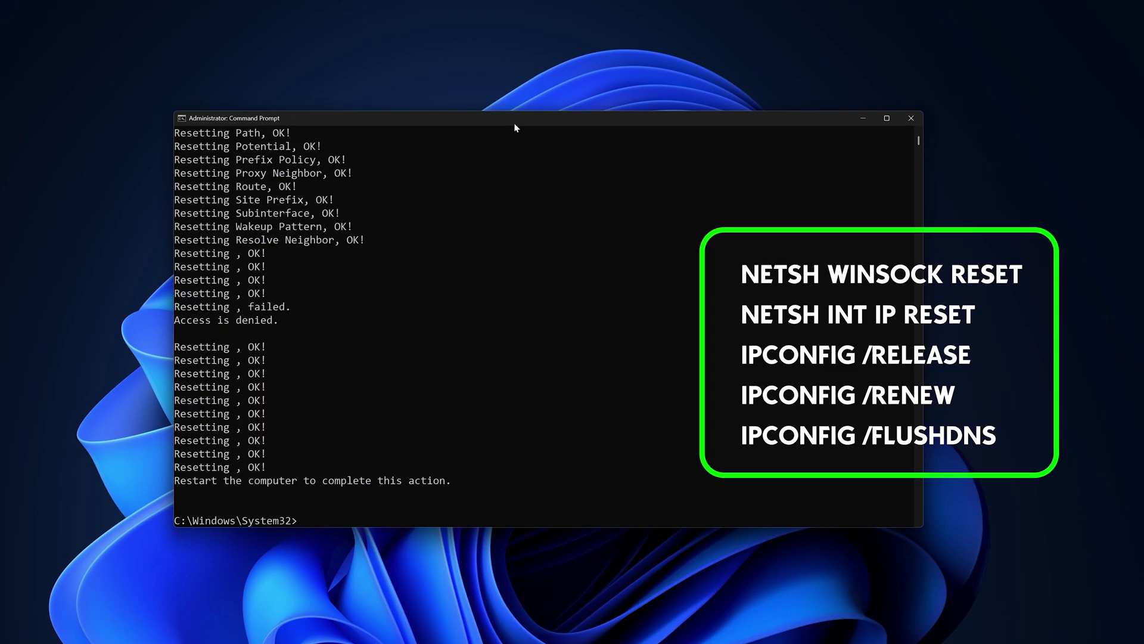
scroll(494, 270, down, 5)
Release and renew the adapters' IP addresses with 'ipconfig /release' and 'ipconfig /renew'.
text(ipconfig /release)
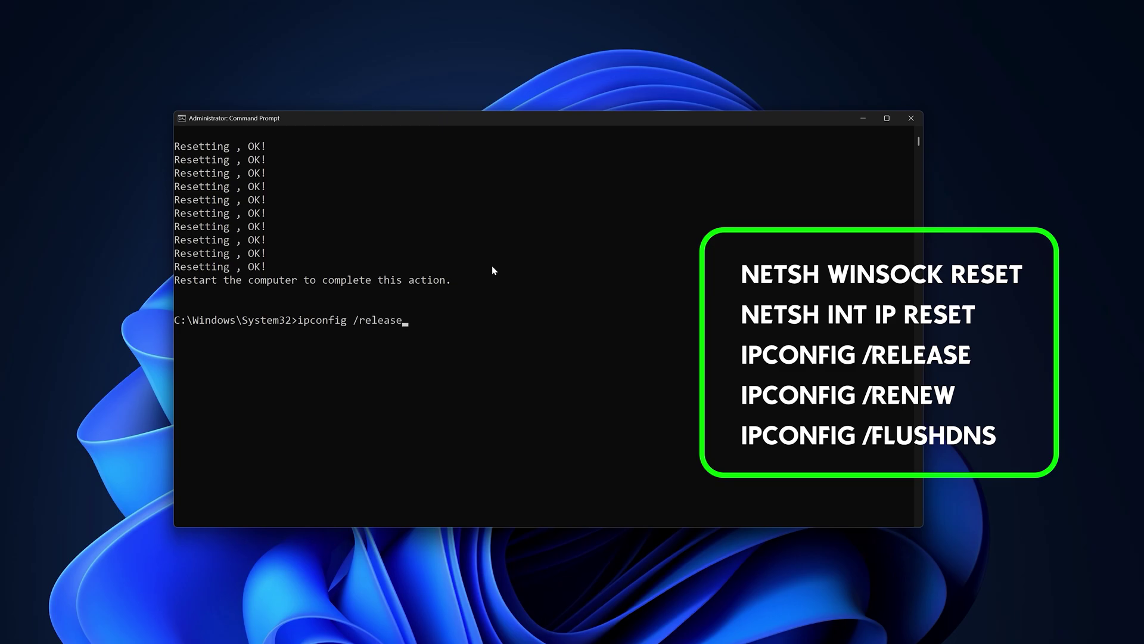
key(Return)
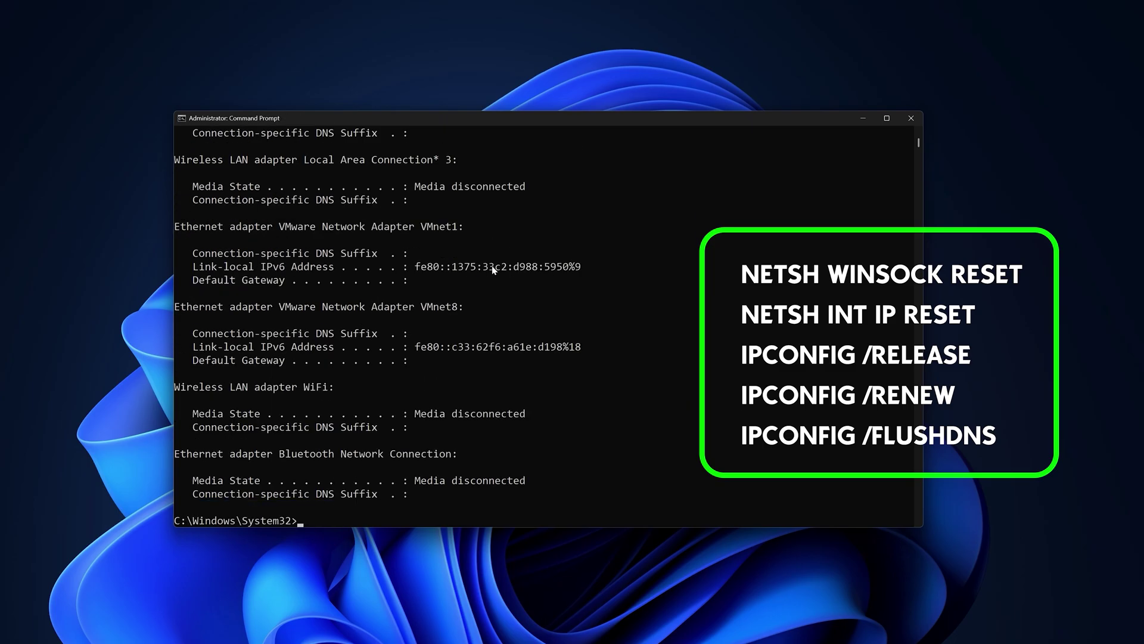
scroll(492, 270, down, 2)
scroll(492, 269, down, 2)
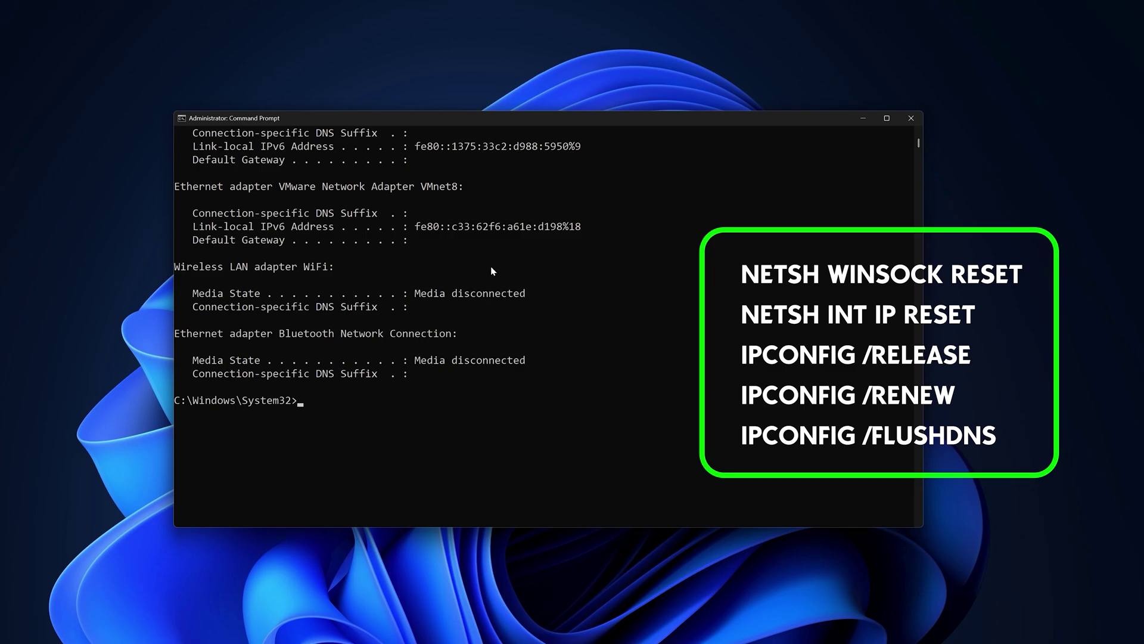
text(ipconfig)
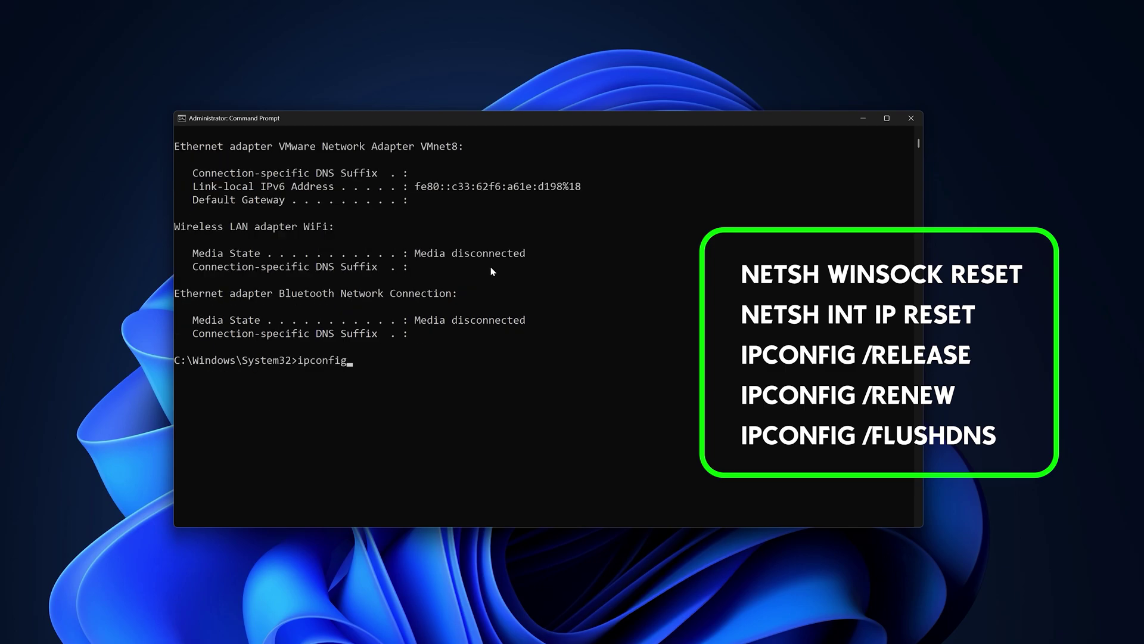
text( /renew)
key(Return)
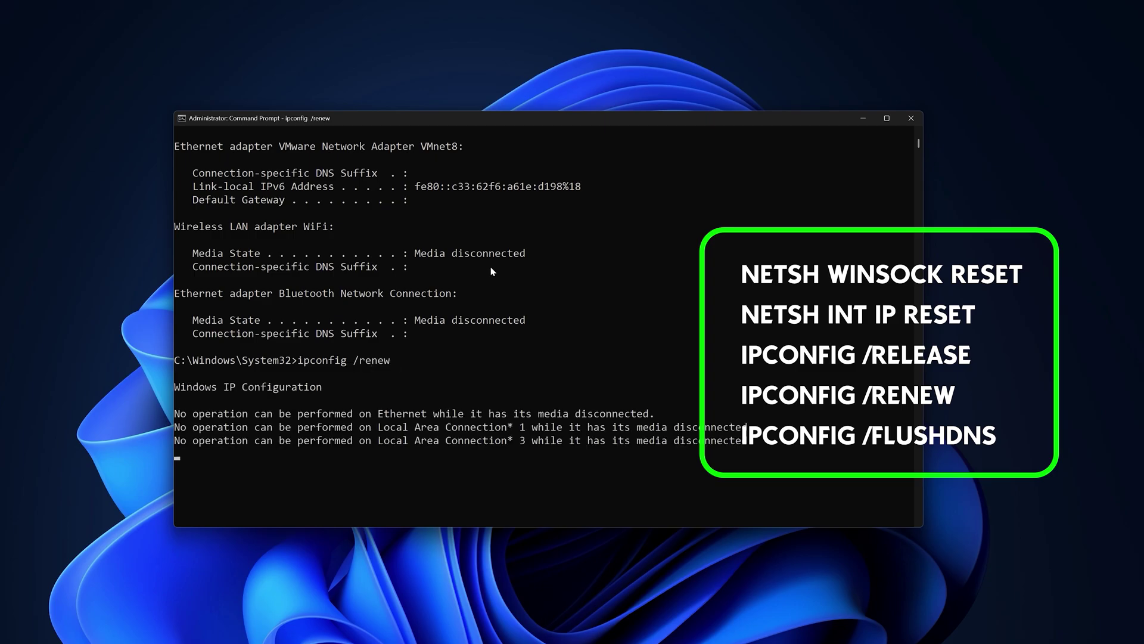
Flush the DNS resolver cache with 'ipconfig /flushdns'.
text(ipconfig /flushdns)
key(Return)
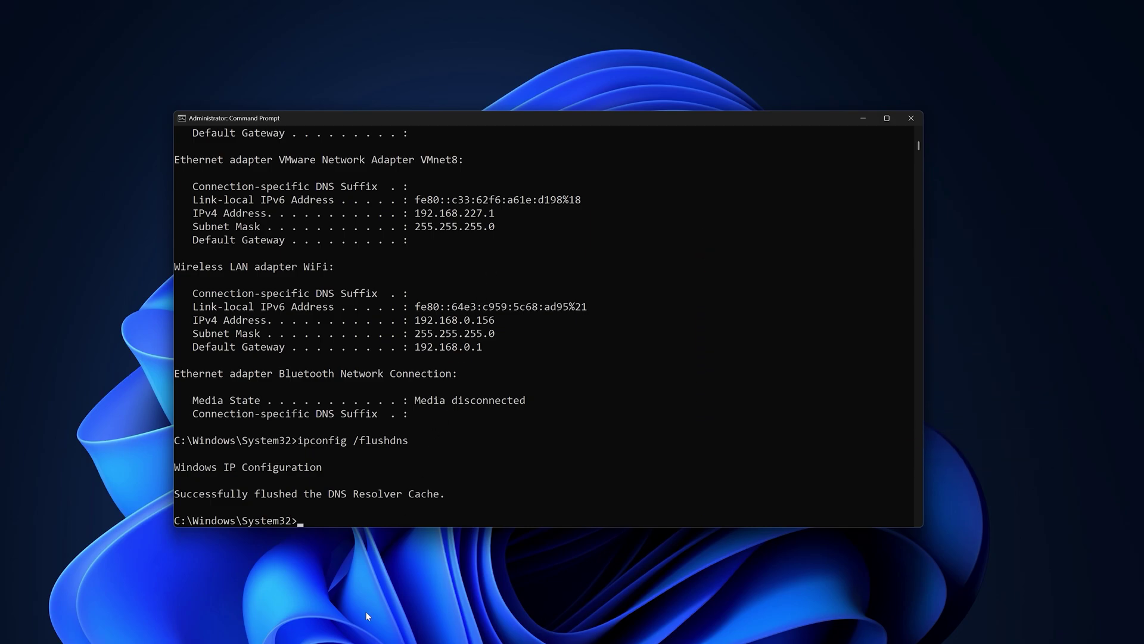
key(super)
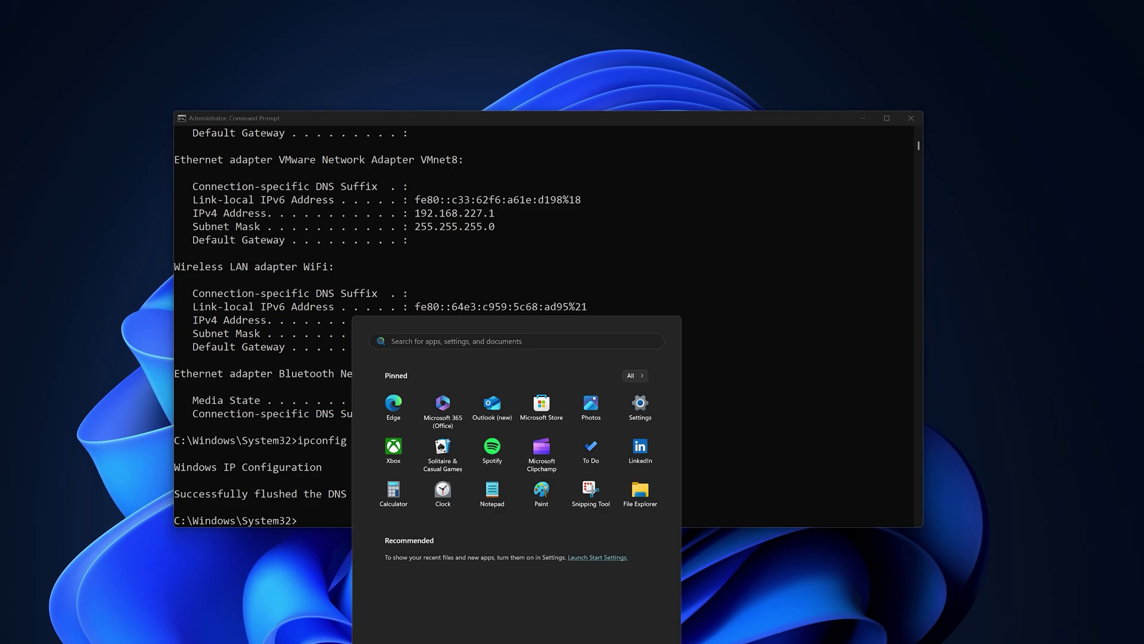
click(661, 641)
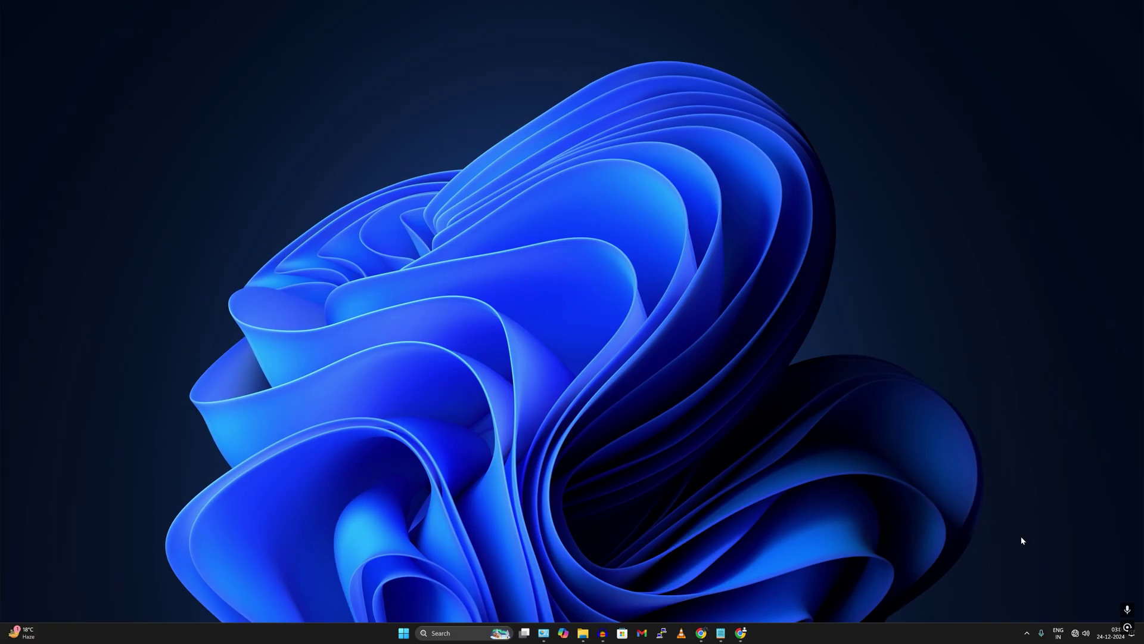
click(1074, 634)
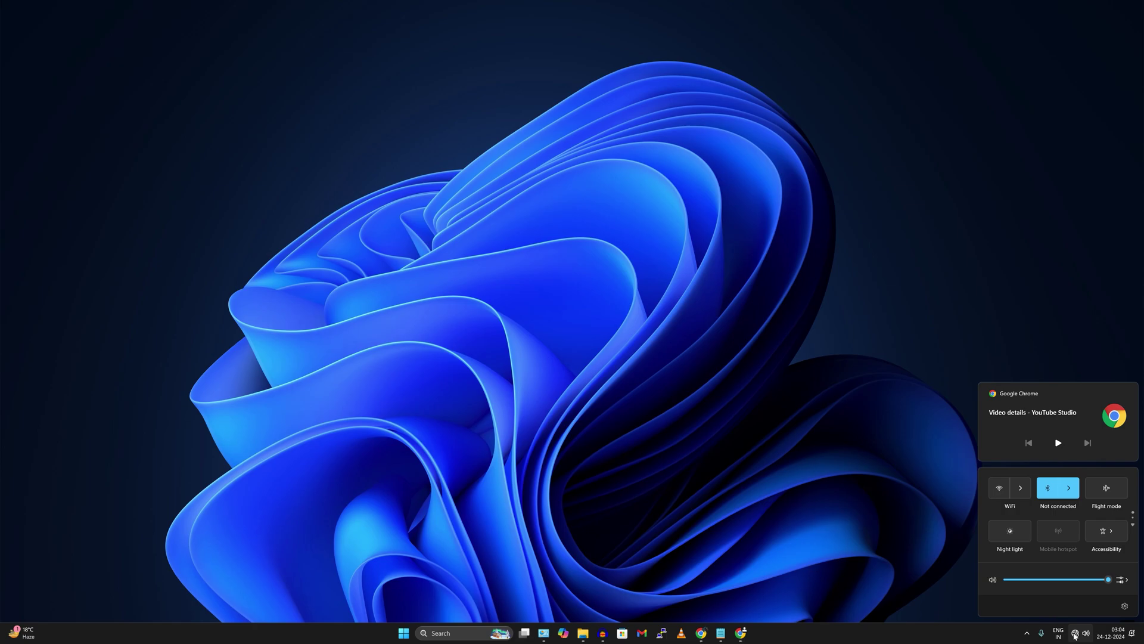
click(1001, 487)
click(1026, 496)
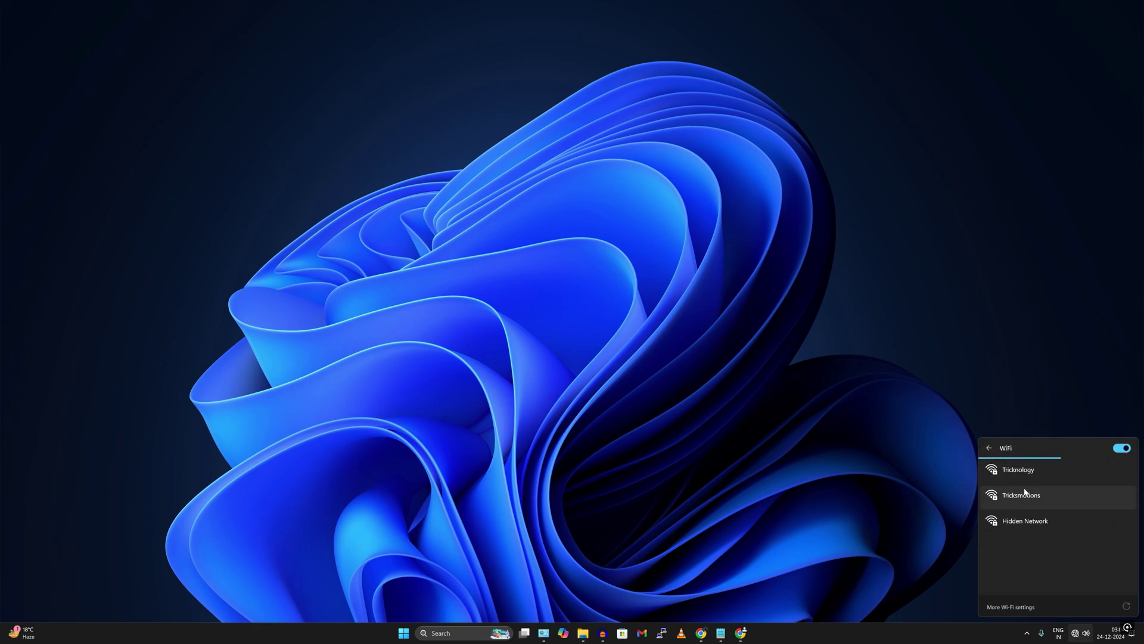
click(1024, 494)
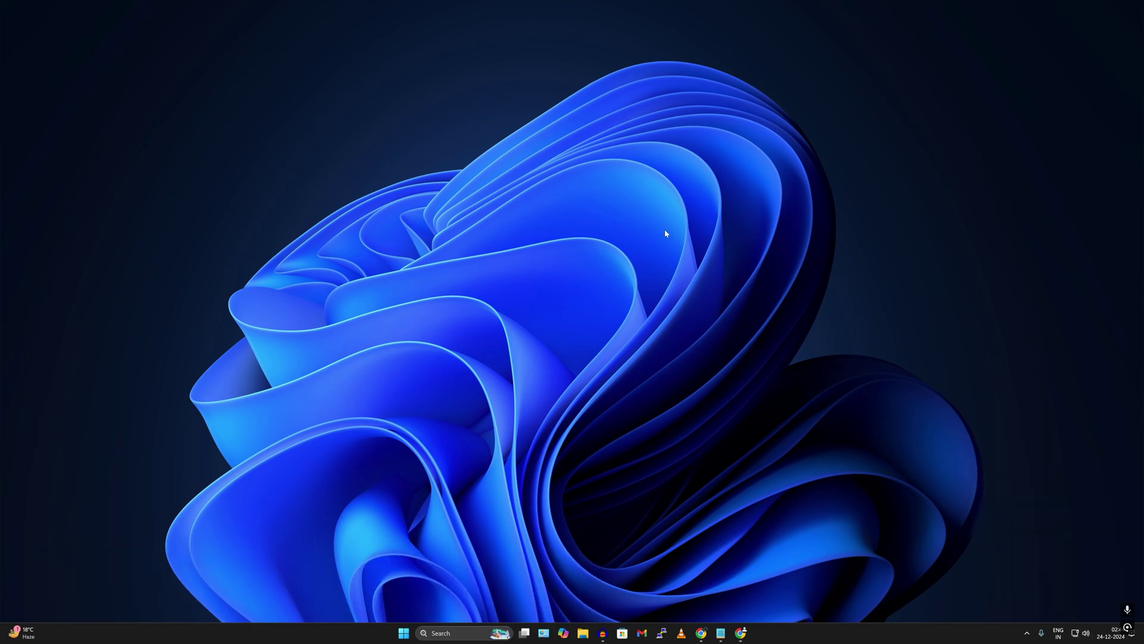
Open Task Manager, sort processes by network usage, and end the µTorrent task.
right_click(410, 638)
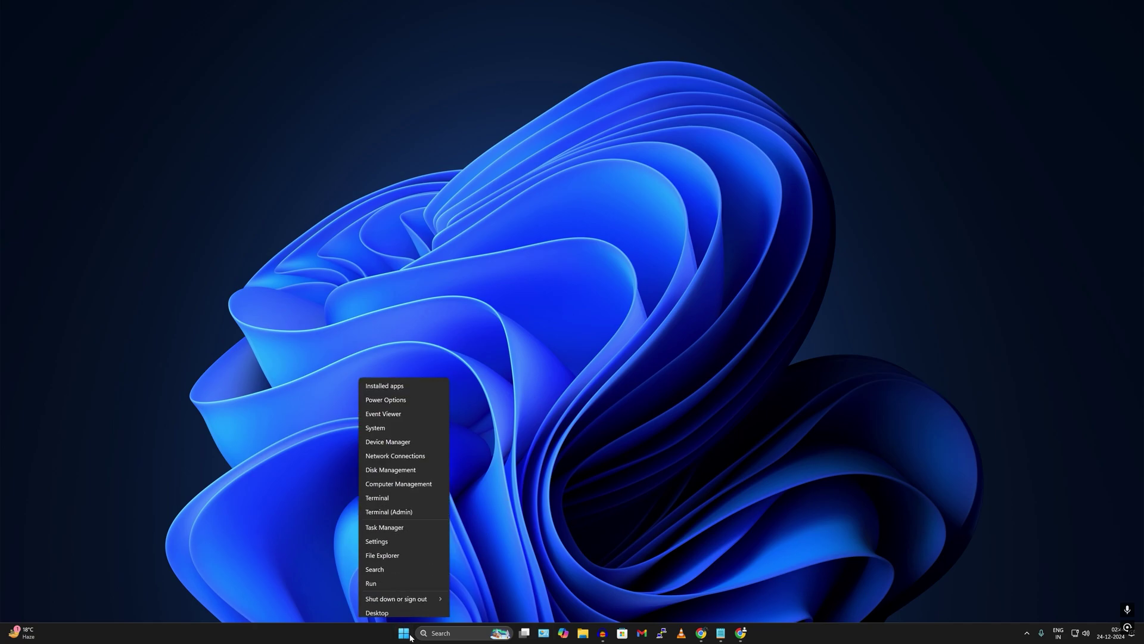
click(417, 524)
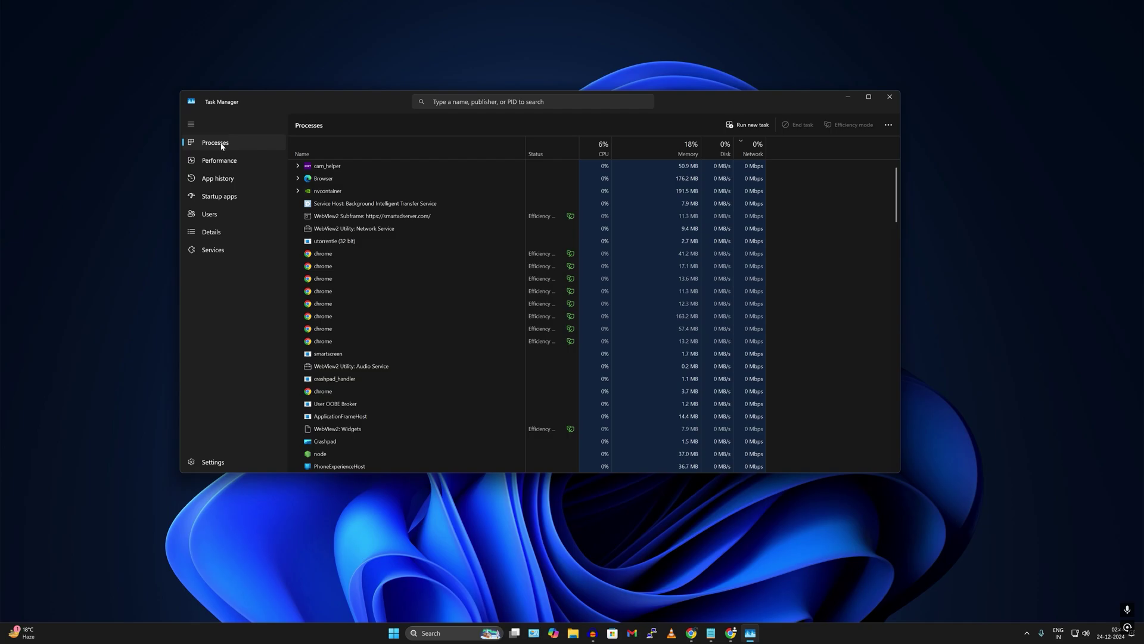
click(754, 151)
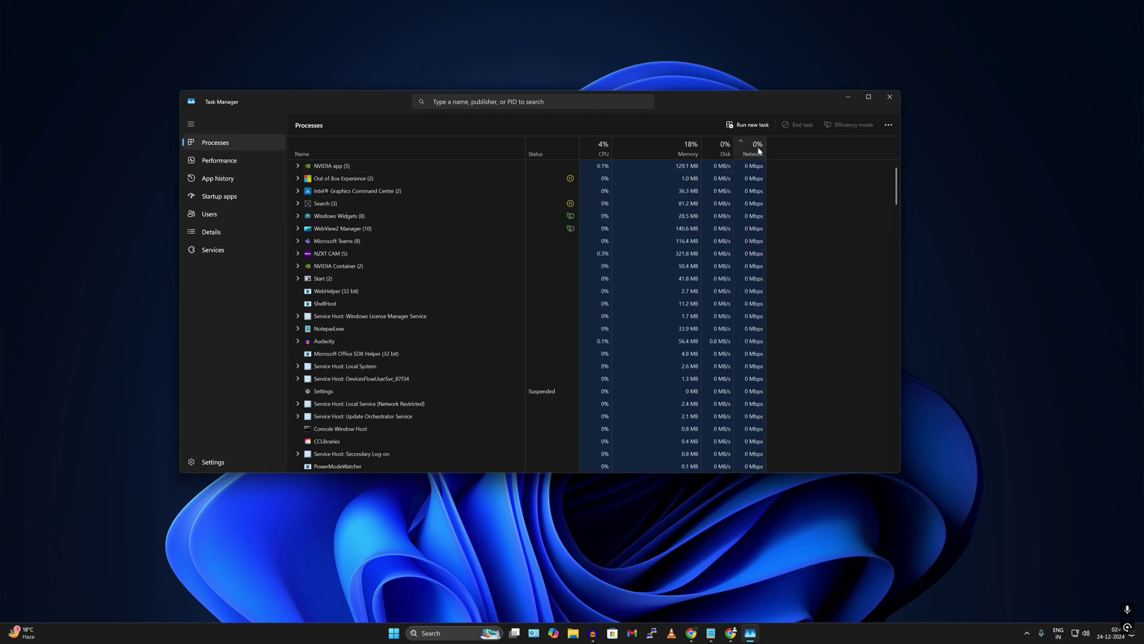
click(755, 155)
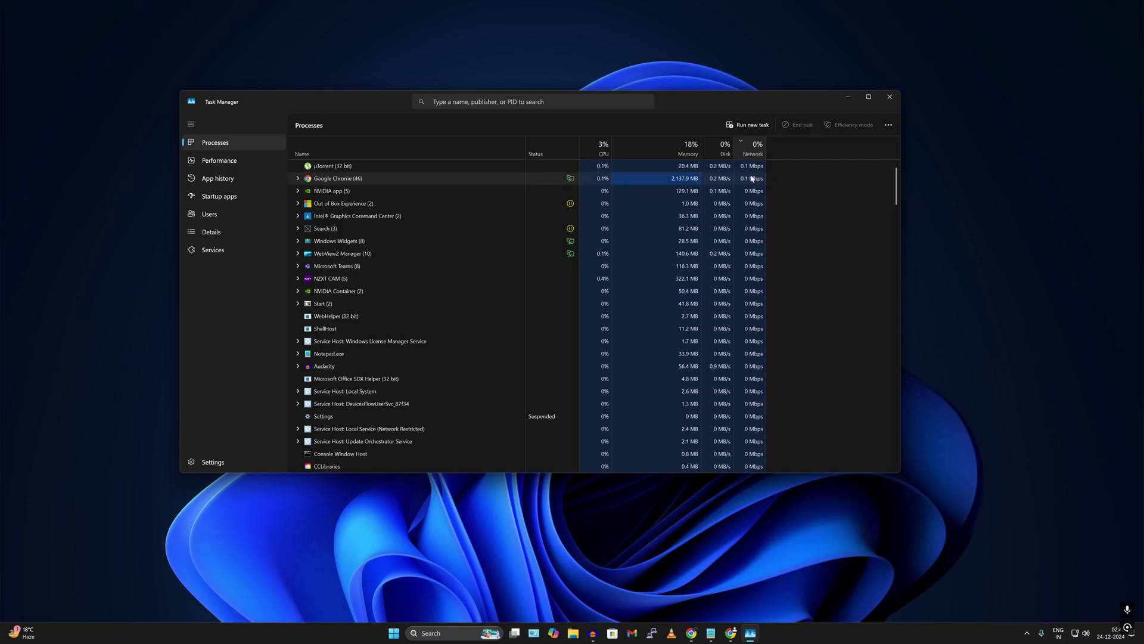
right_click(368, 167)
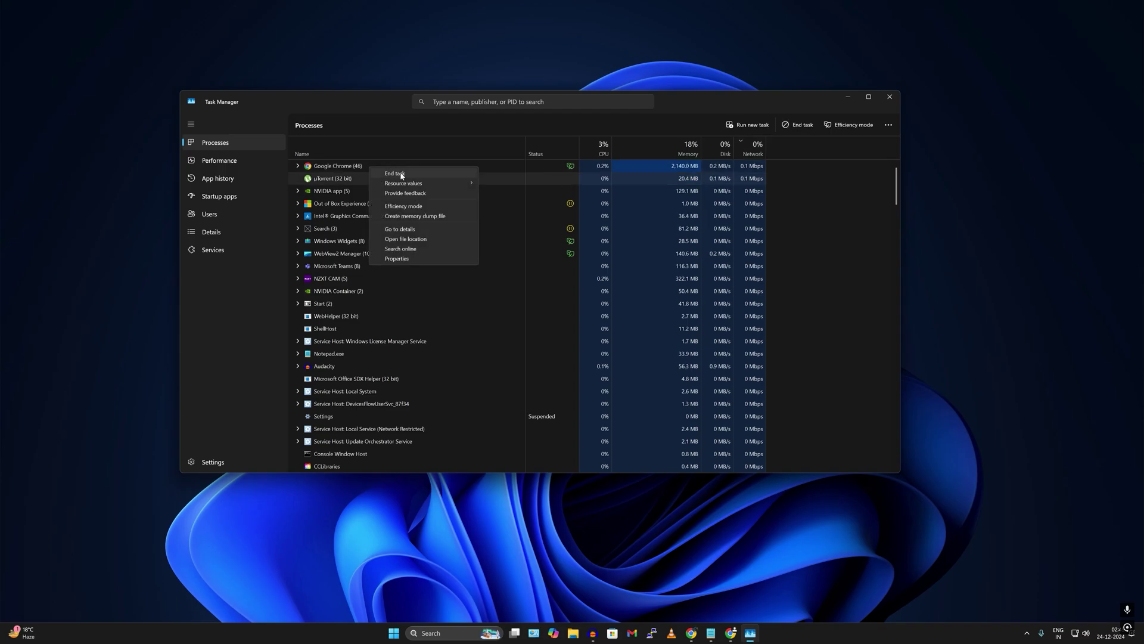
click(396, 173)
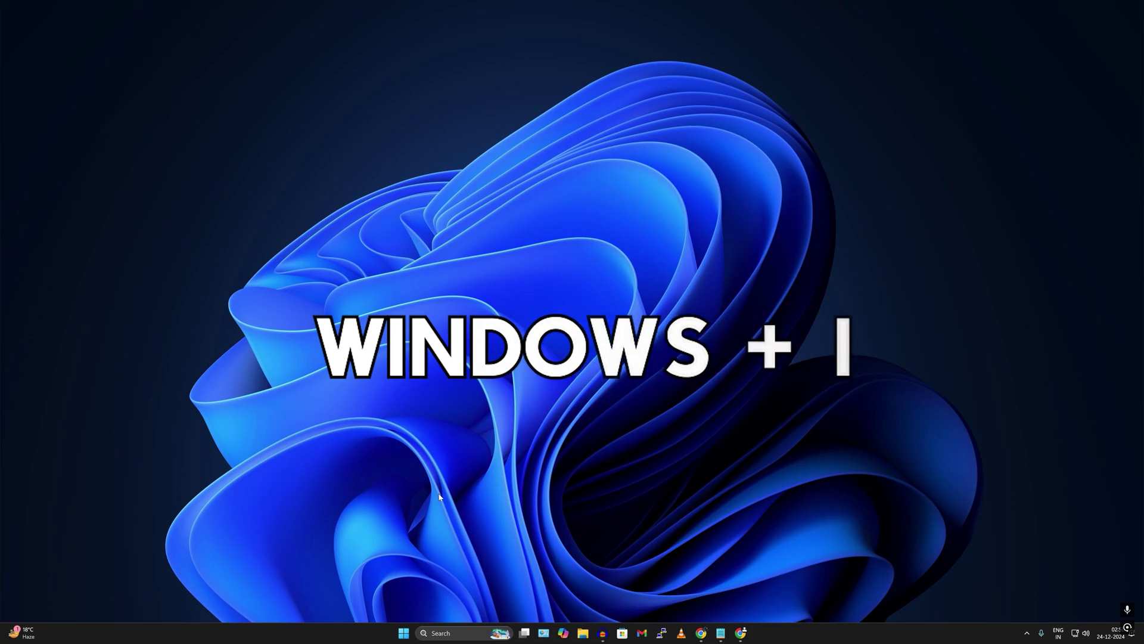
key(super+i)
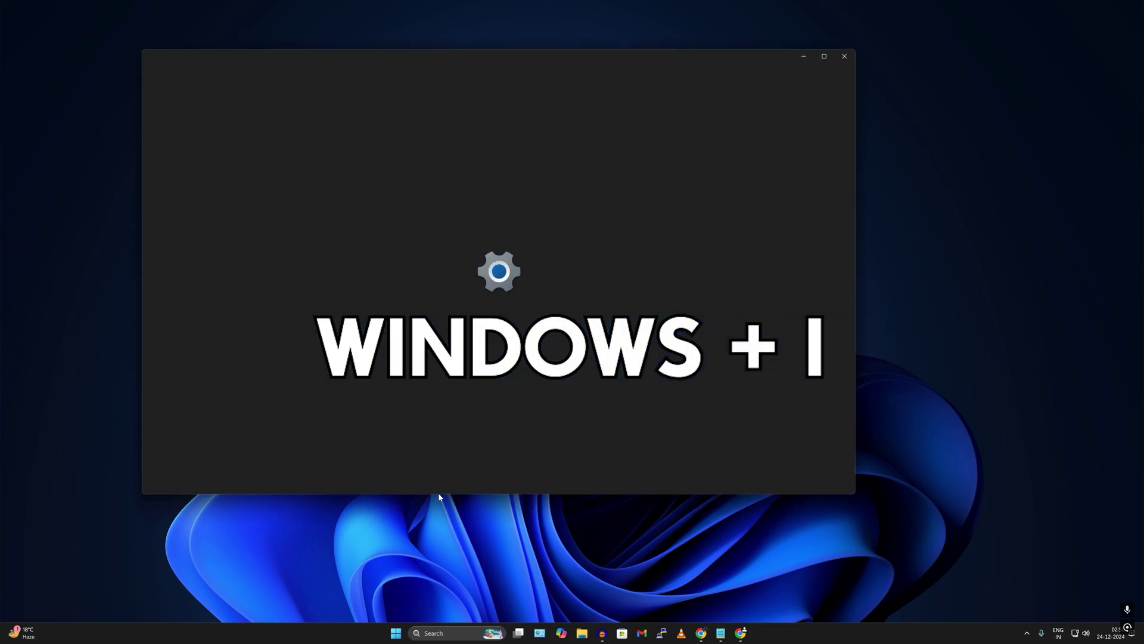
click(183, 345)
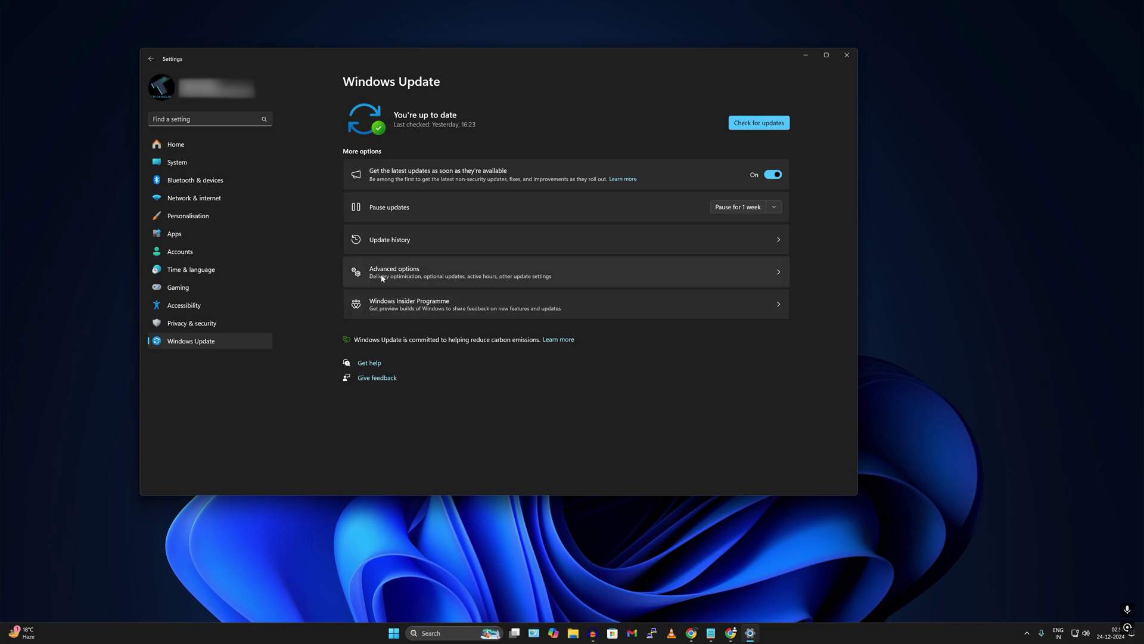
click(393, 274)
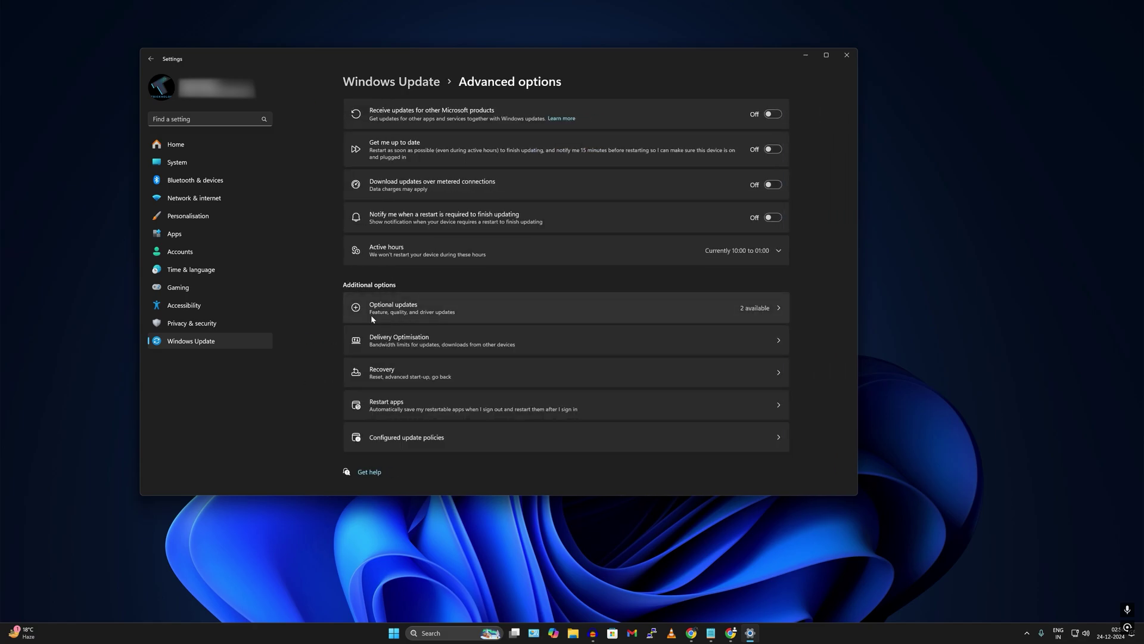
click(413, 309)
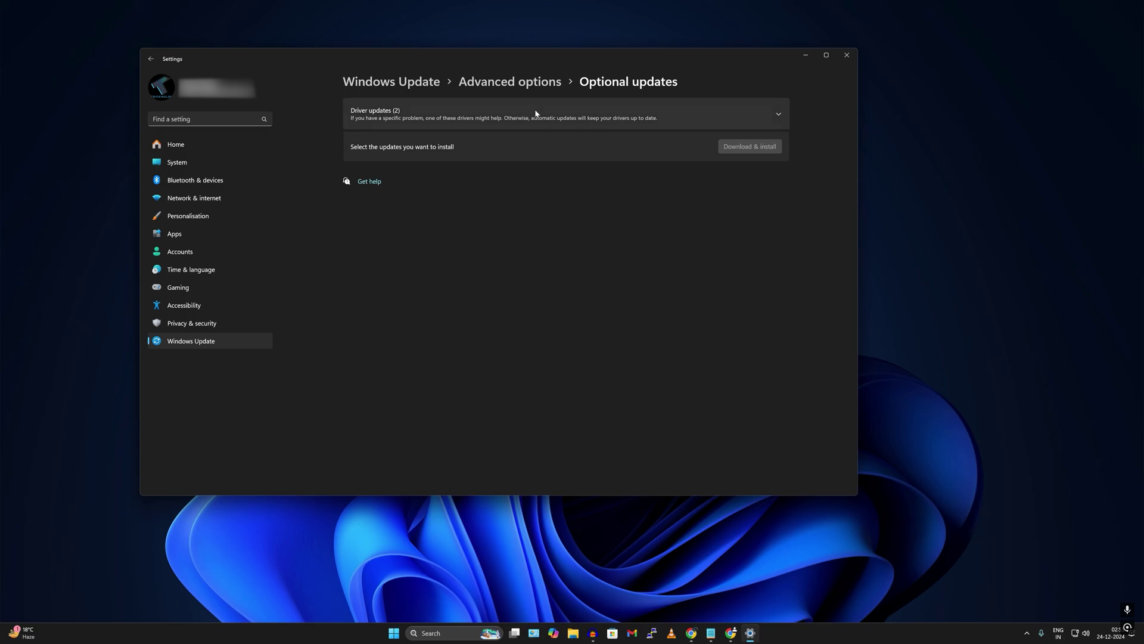
click(398, 113)
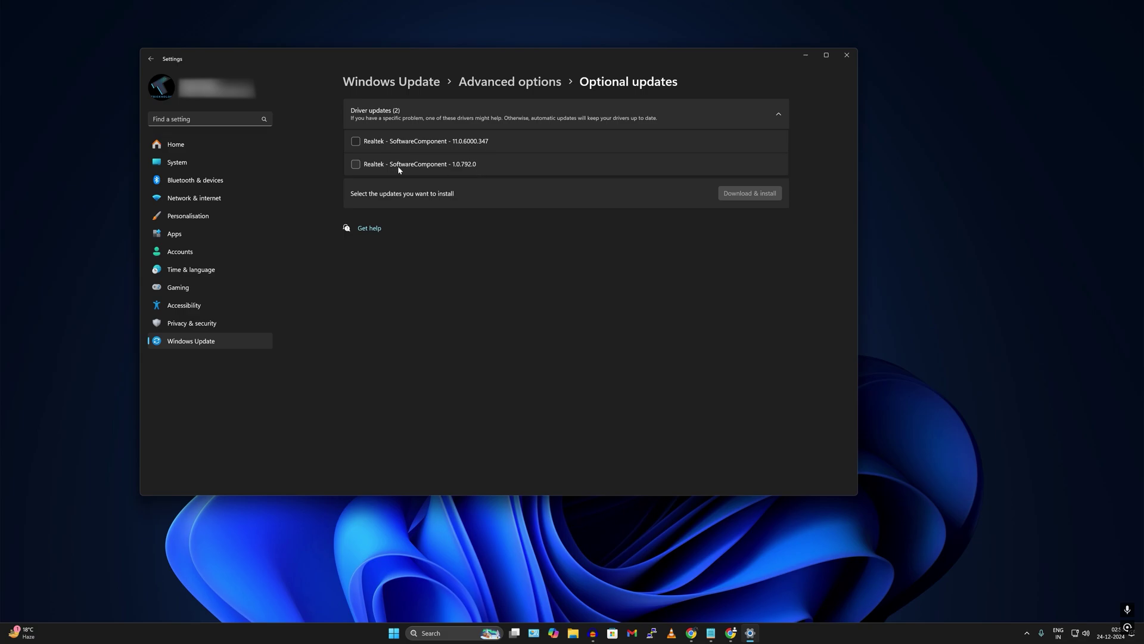
click(357, 165)
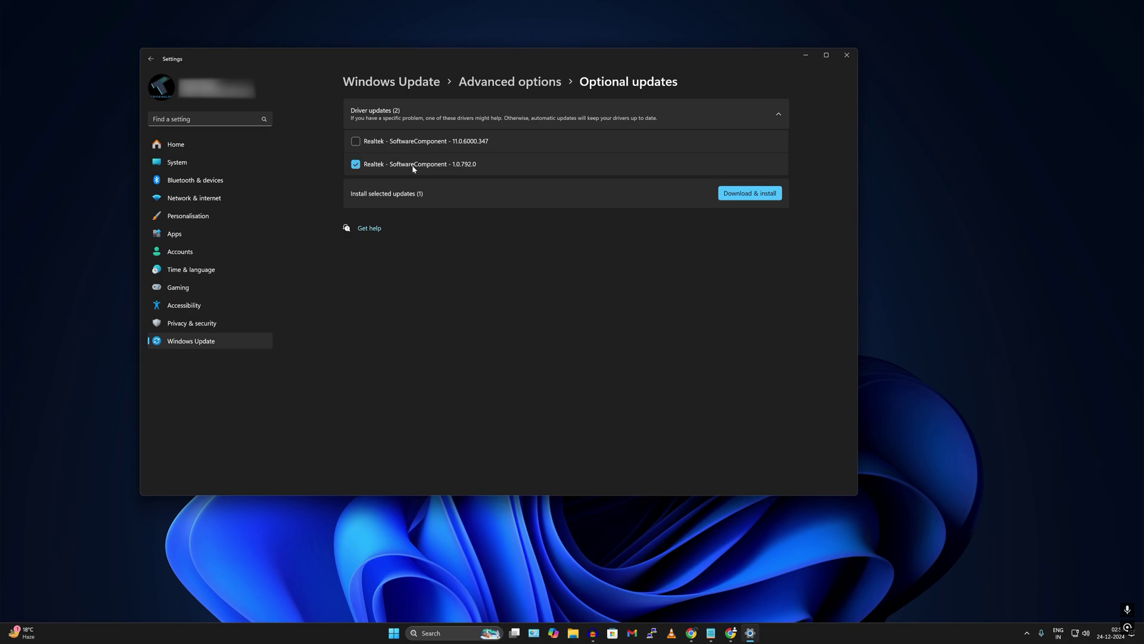
click(356, 165)
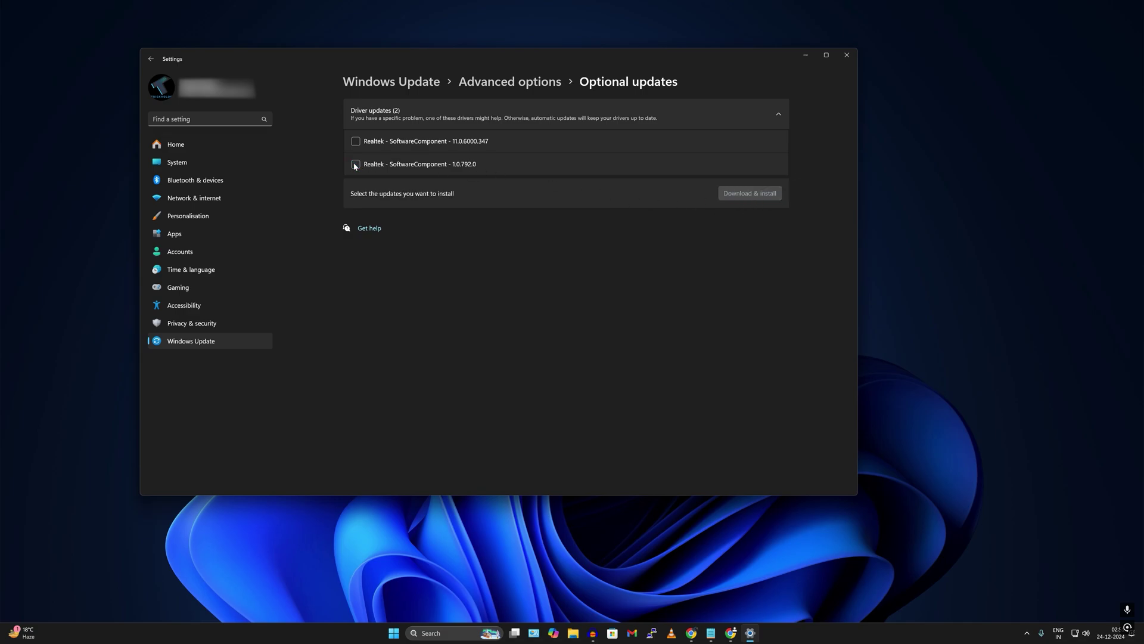
click(853, 58)
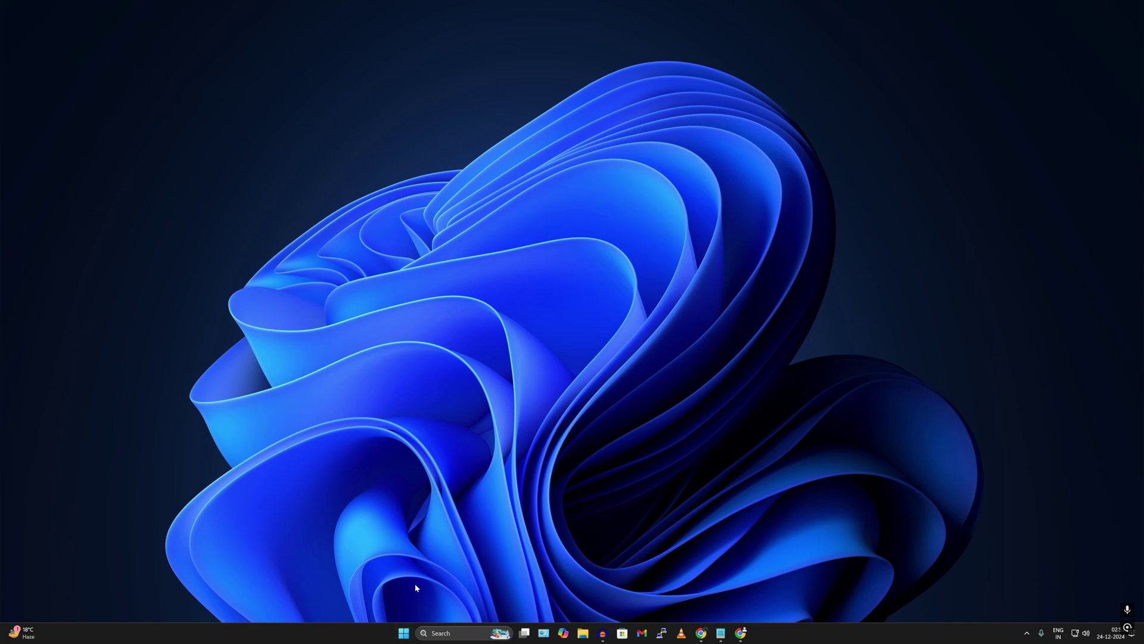
Open Device Manager by running 'devmgmt.msc' from the Run box.
right_click(404, 633)
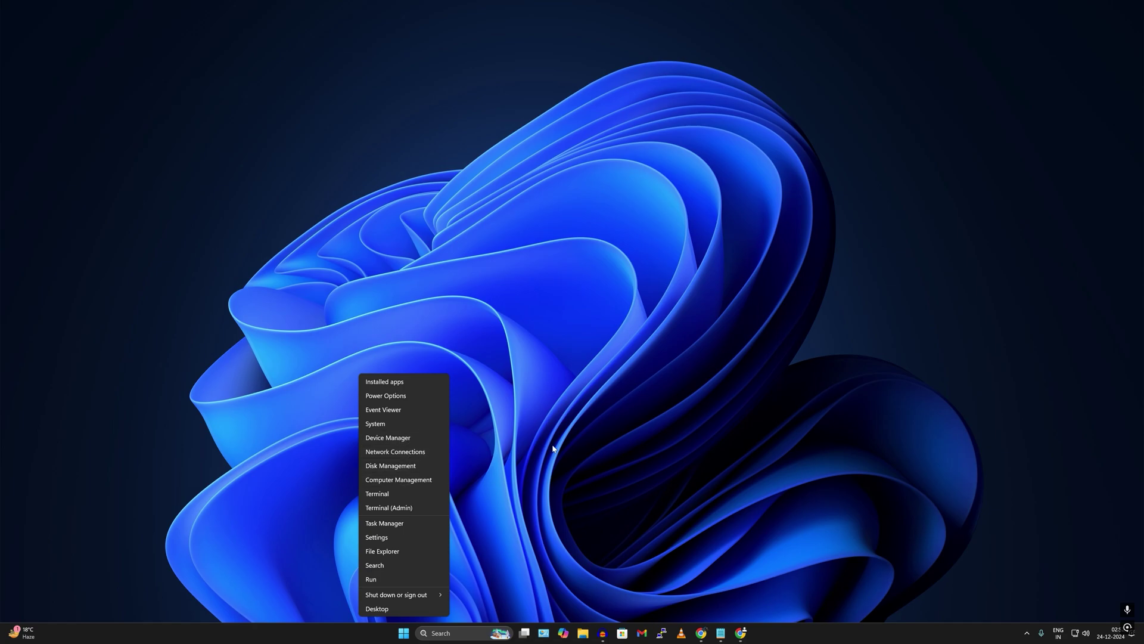
click(395, 581)
drag(147, 527, 494, 403)
text(dev)
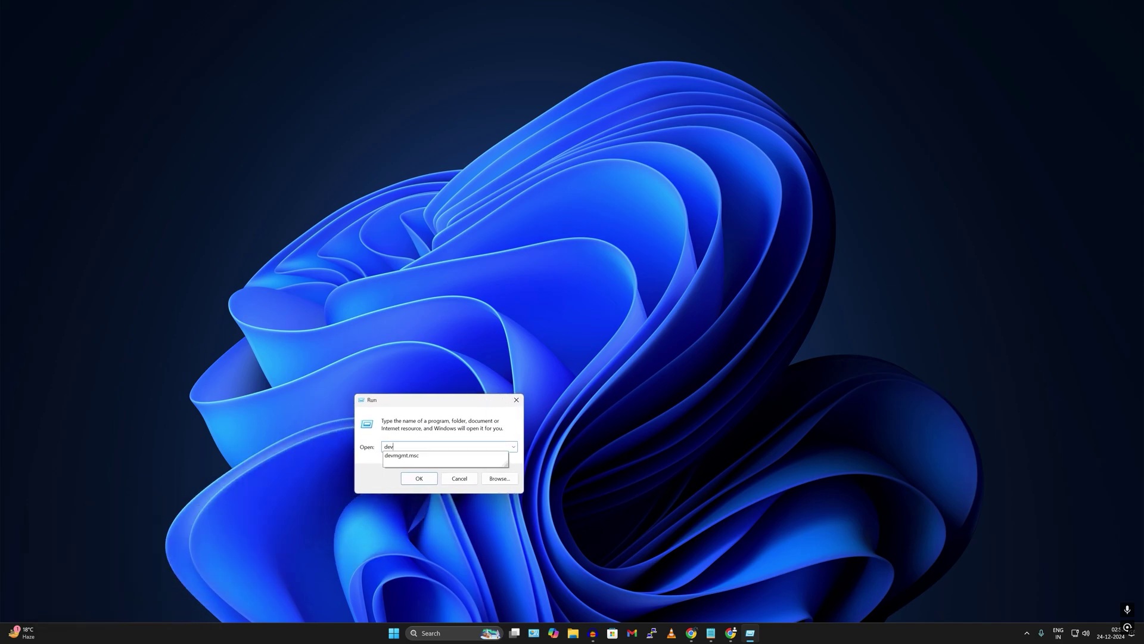
text(mgmt.msc)
key(Return)
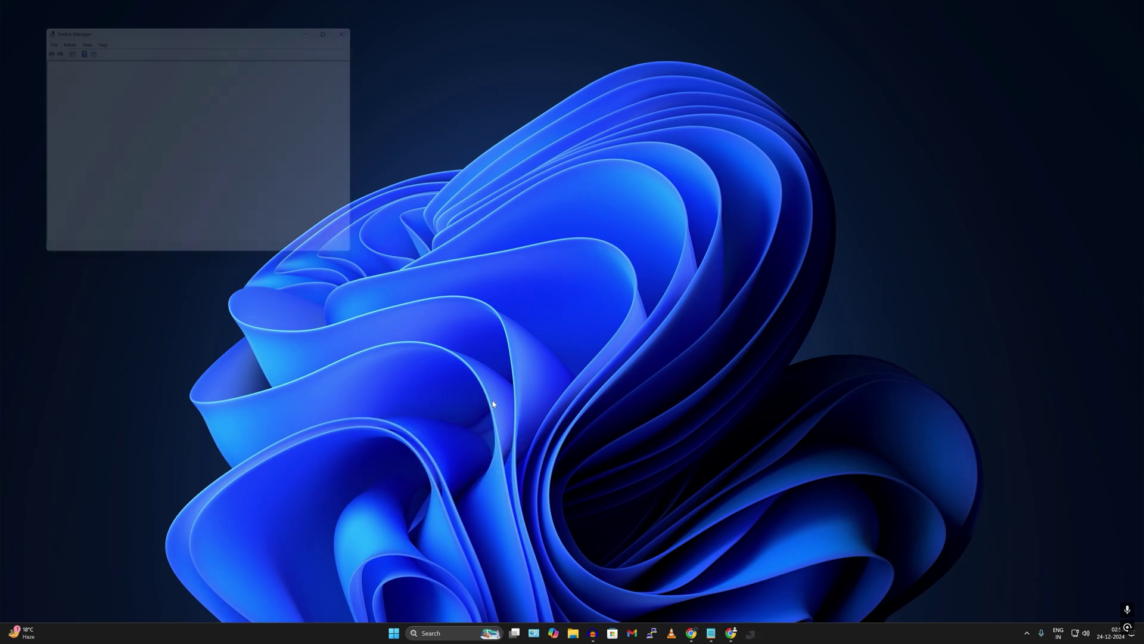
drag(289, 22, 602, 97)
Update the Intel(R) Wi-Fi 6E AX211 160MHz adapter's driver by searching automatically.
click(363, 243)
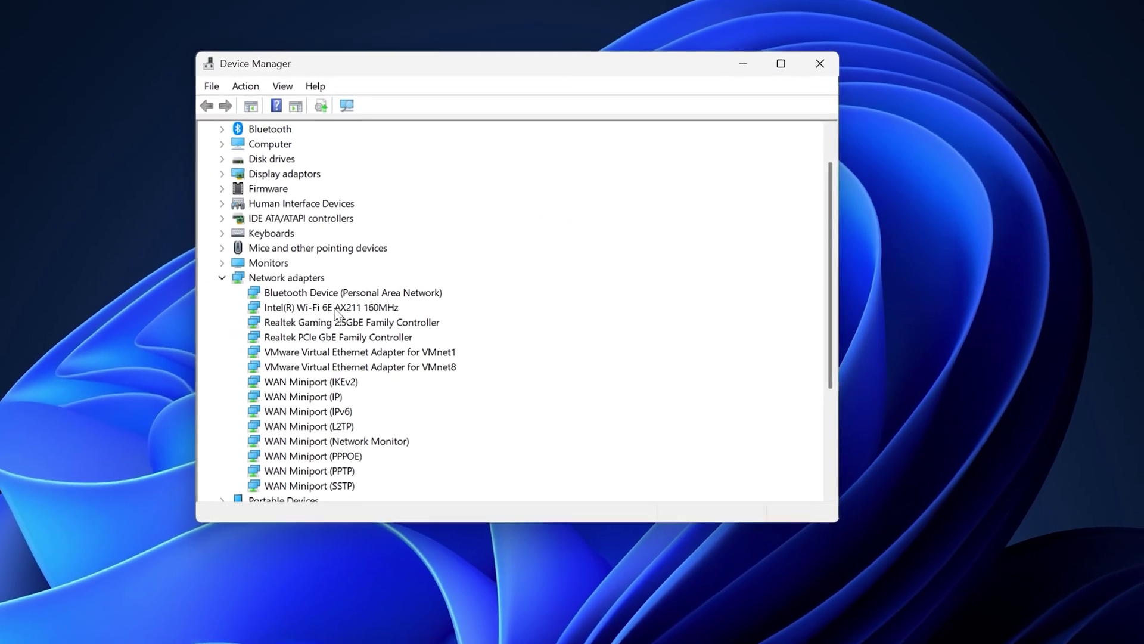
click(424, 237)
right_click(322, 316)
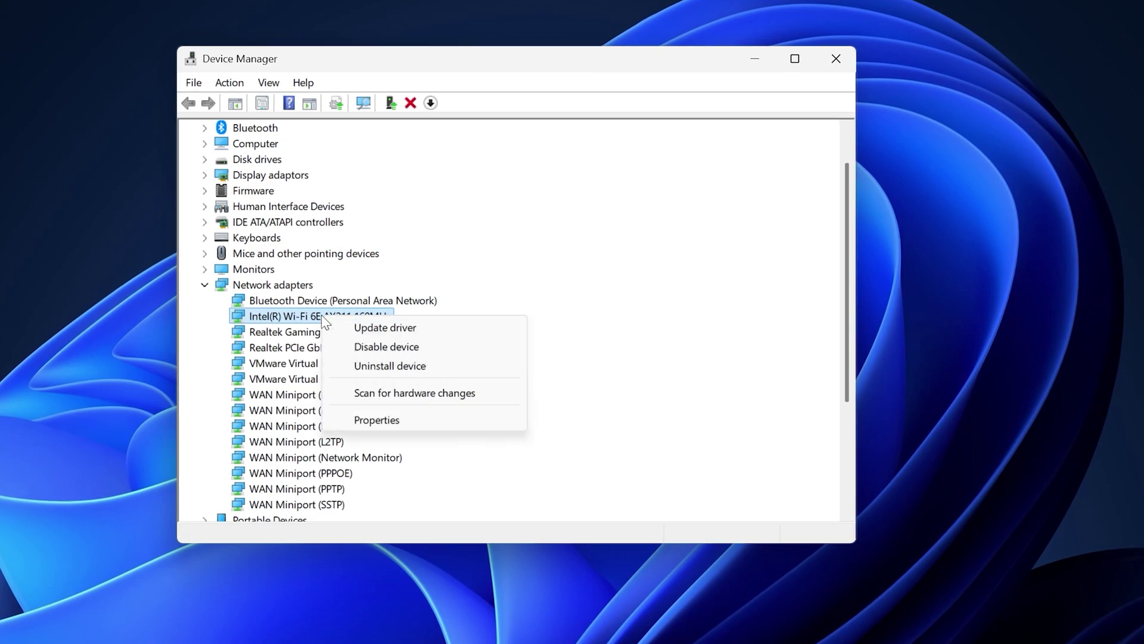
click(419, 327)
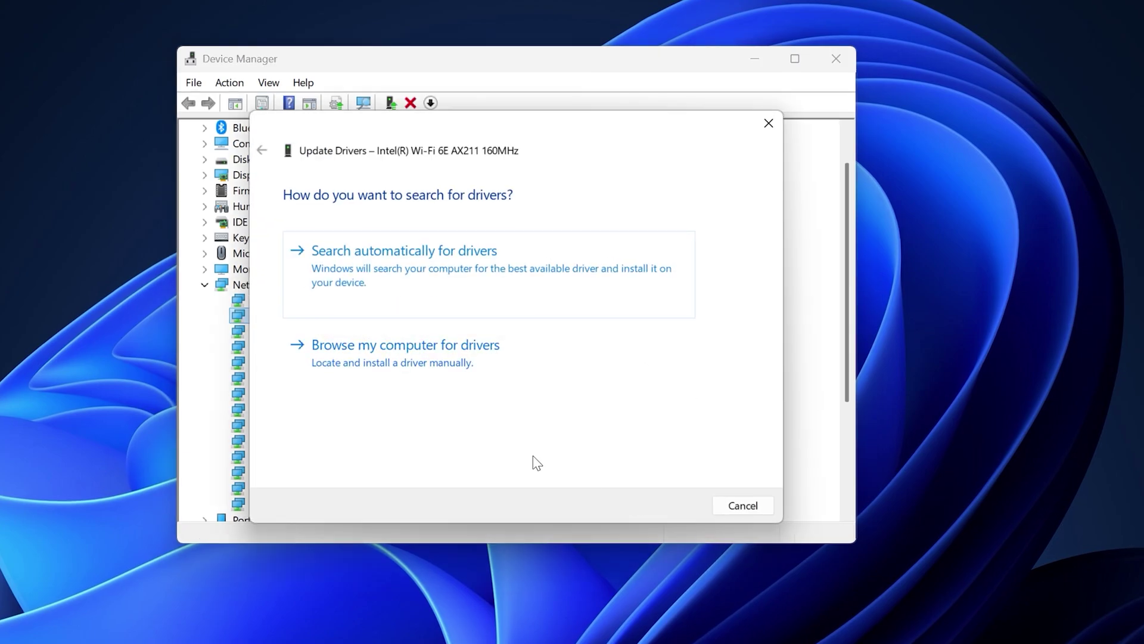
click(431, 289)
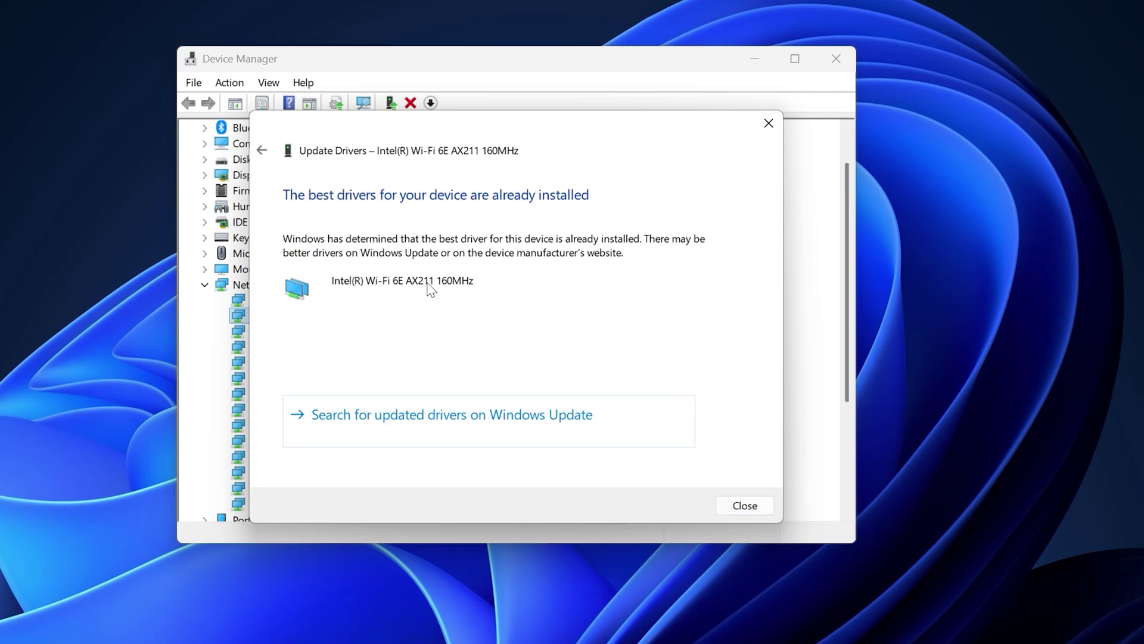
drag(593, 131, 634, 139)
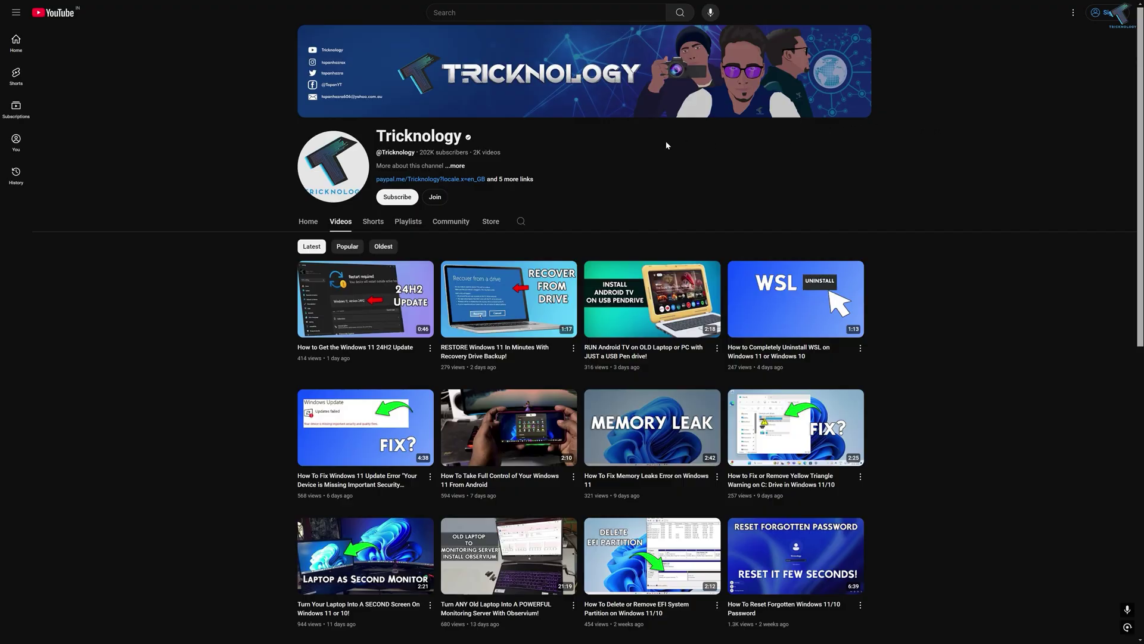
Scroll through the Tricknology channel's uploads, then back to the top of the Videos page.
scroll(409, 183, down, 3)
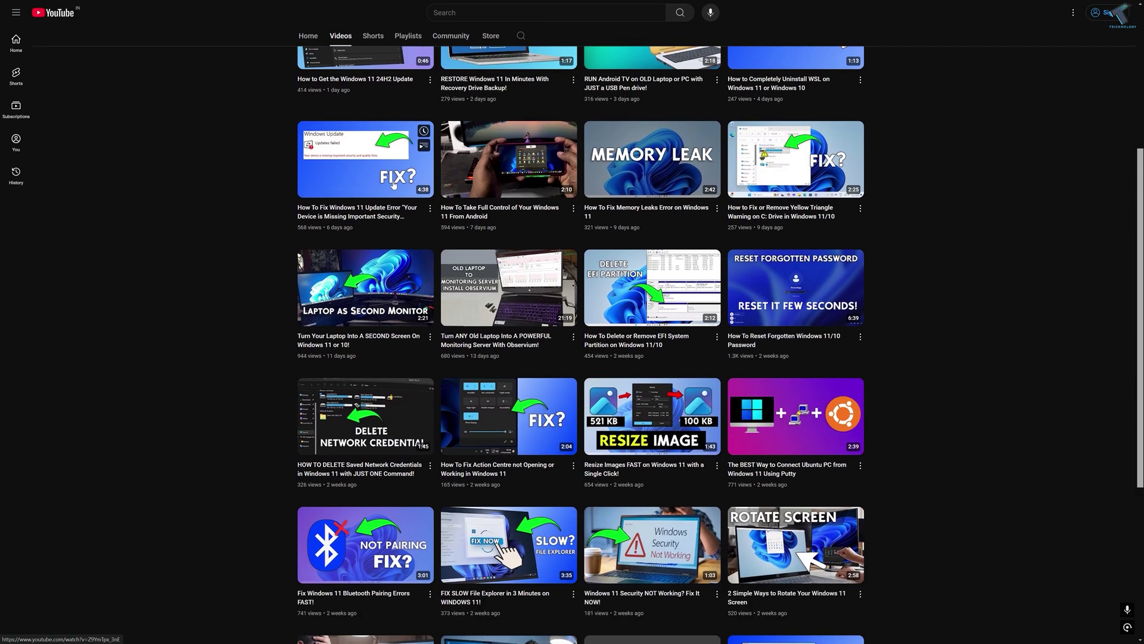
scroll(252, 174, down, 4)
scroll(252, 174, down, 7)
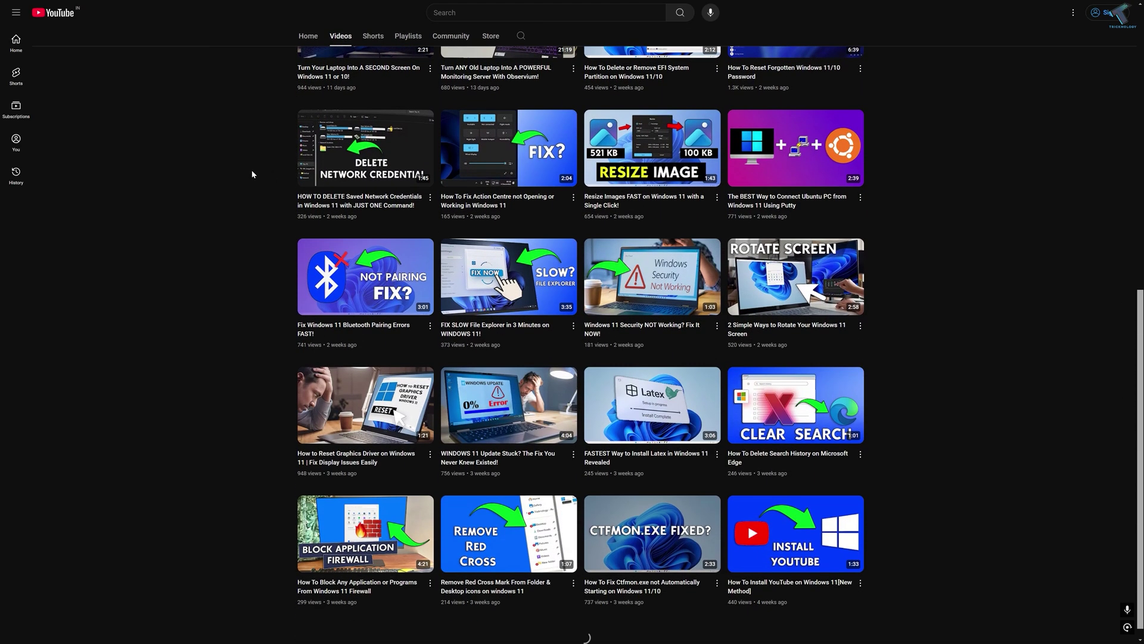
scroll(252, 174, down, 7)
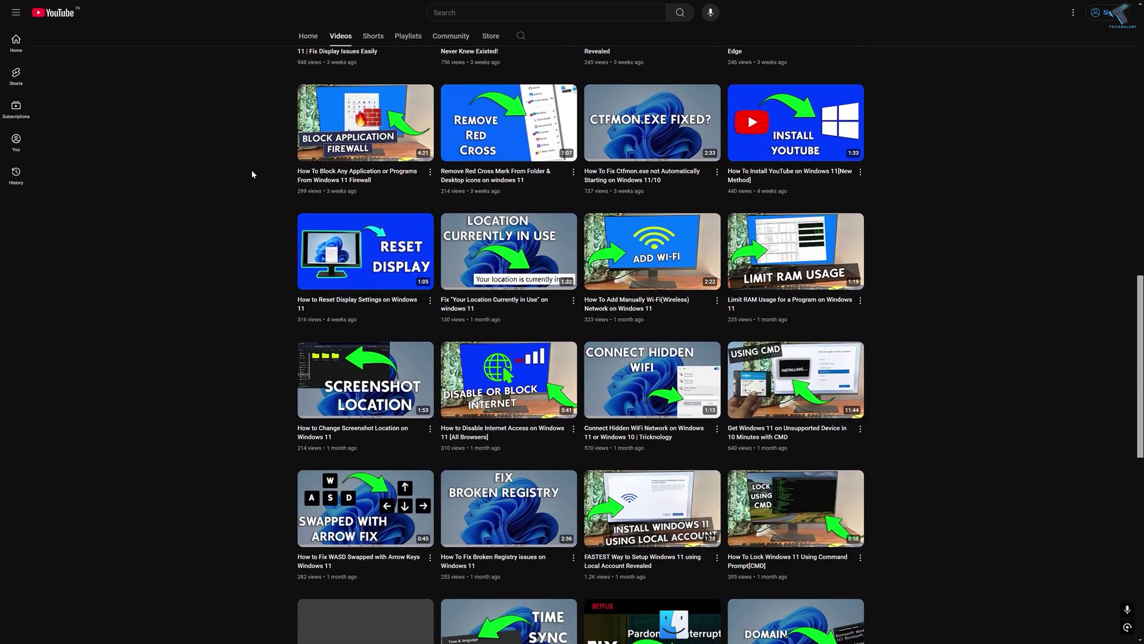
scroll(251, 173, down, 4)
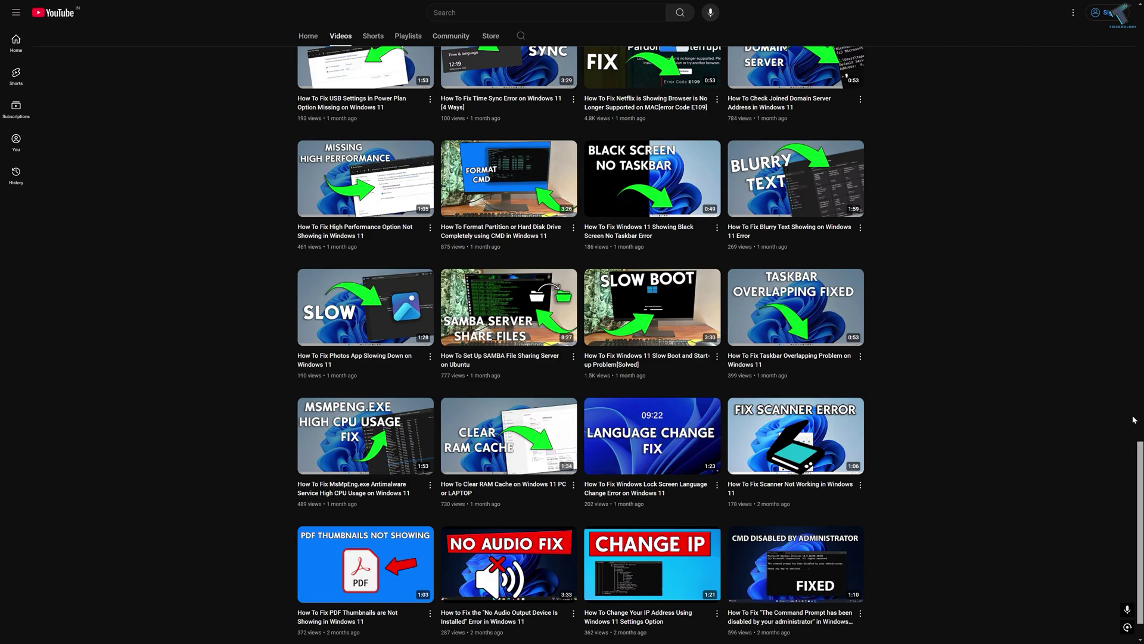
scroll(392, 112, up, 20)
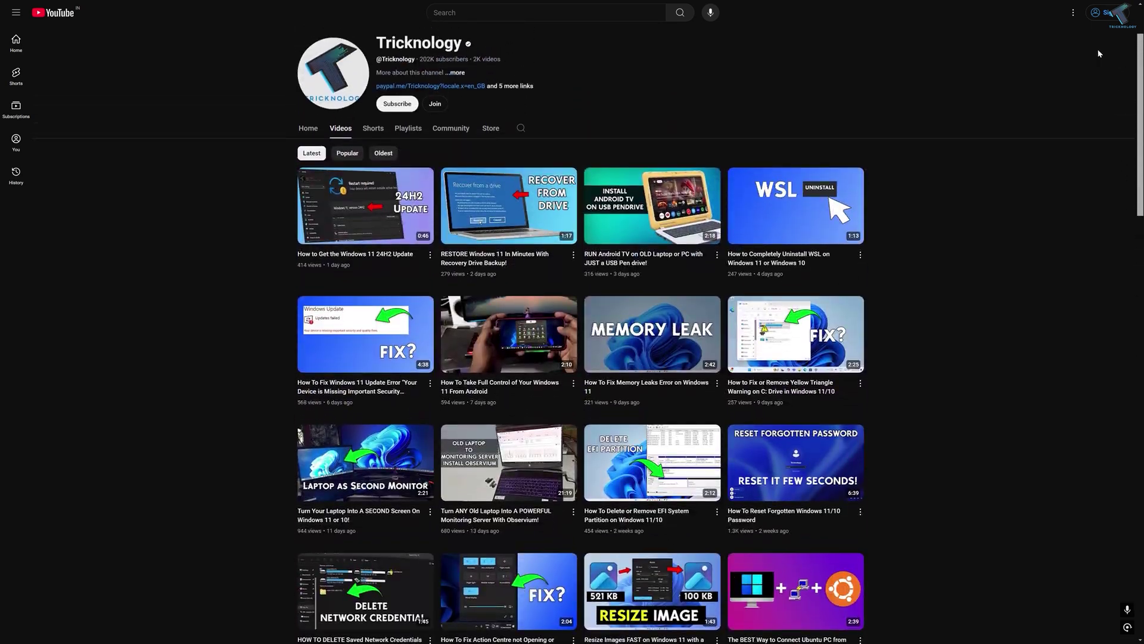